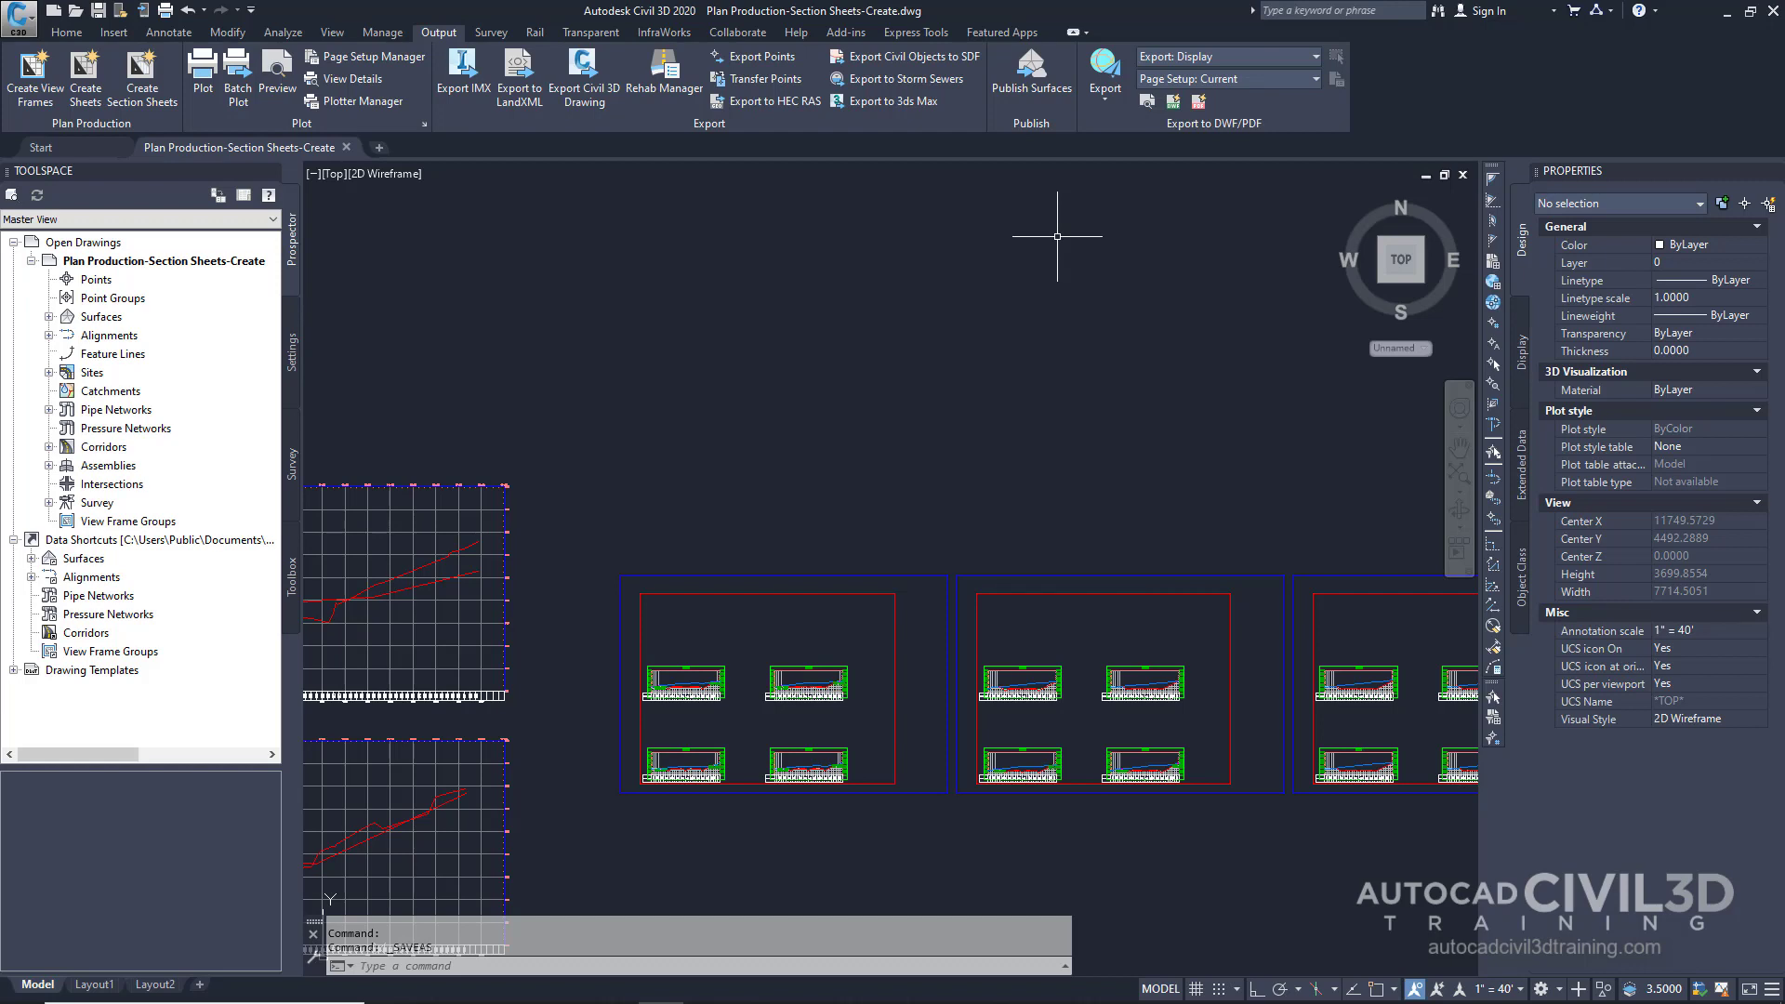
Step: Save the drawing as Plan Production-Section Sheets-Create in My Civil Tutorial Data Folder
click(20, 27)
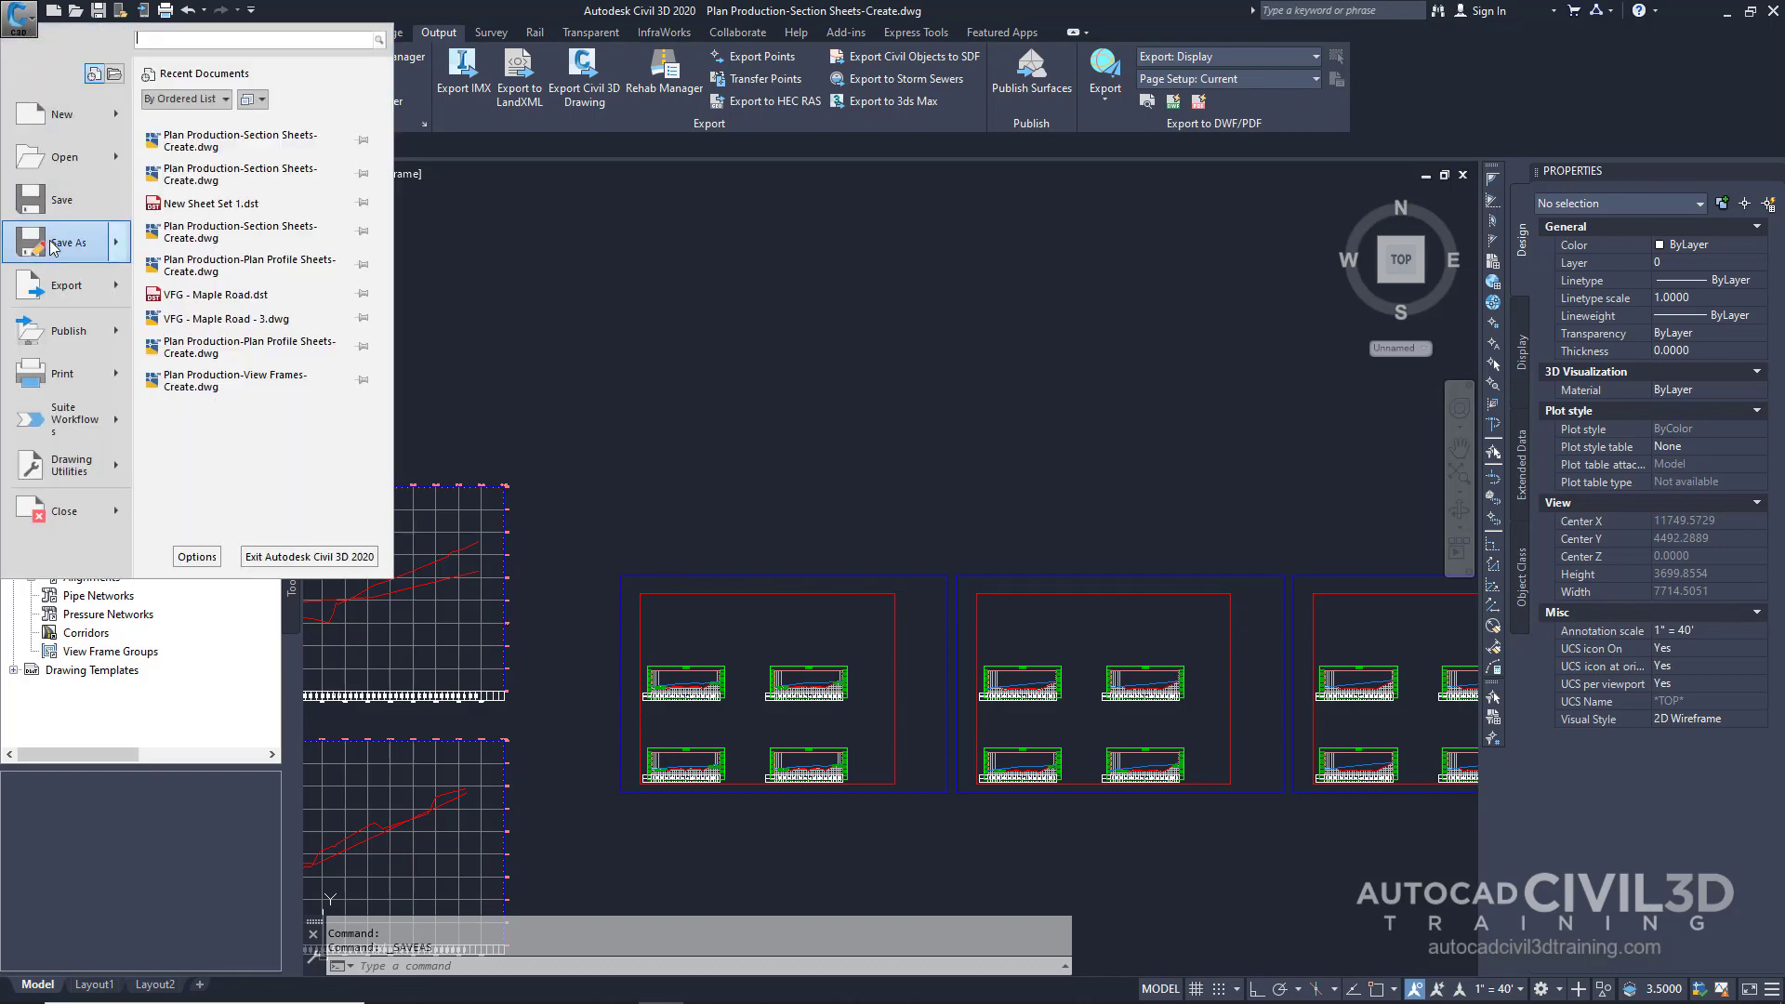
click(53, 246)
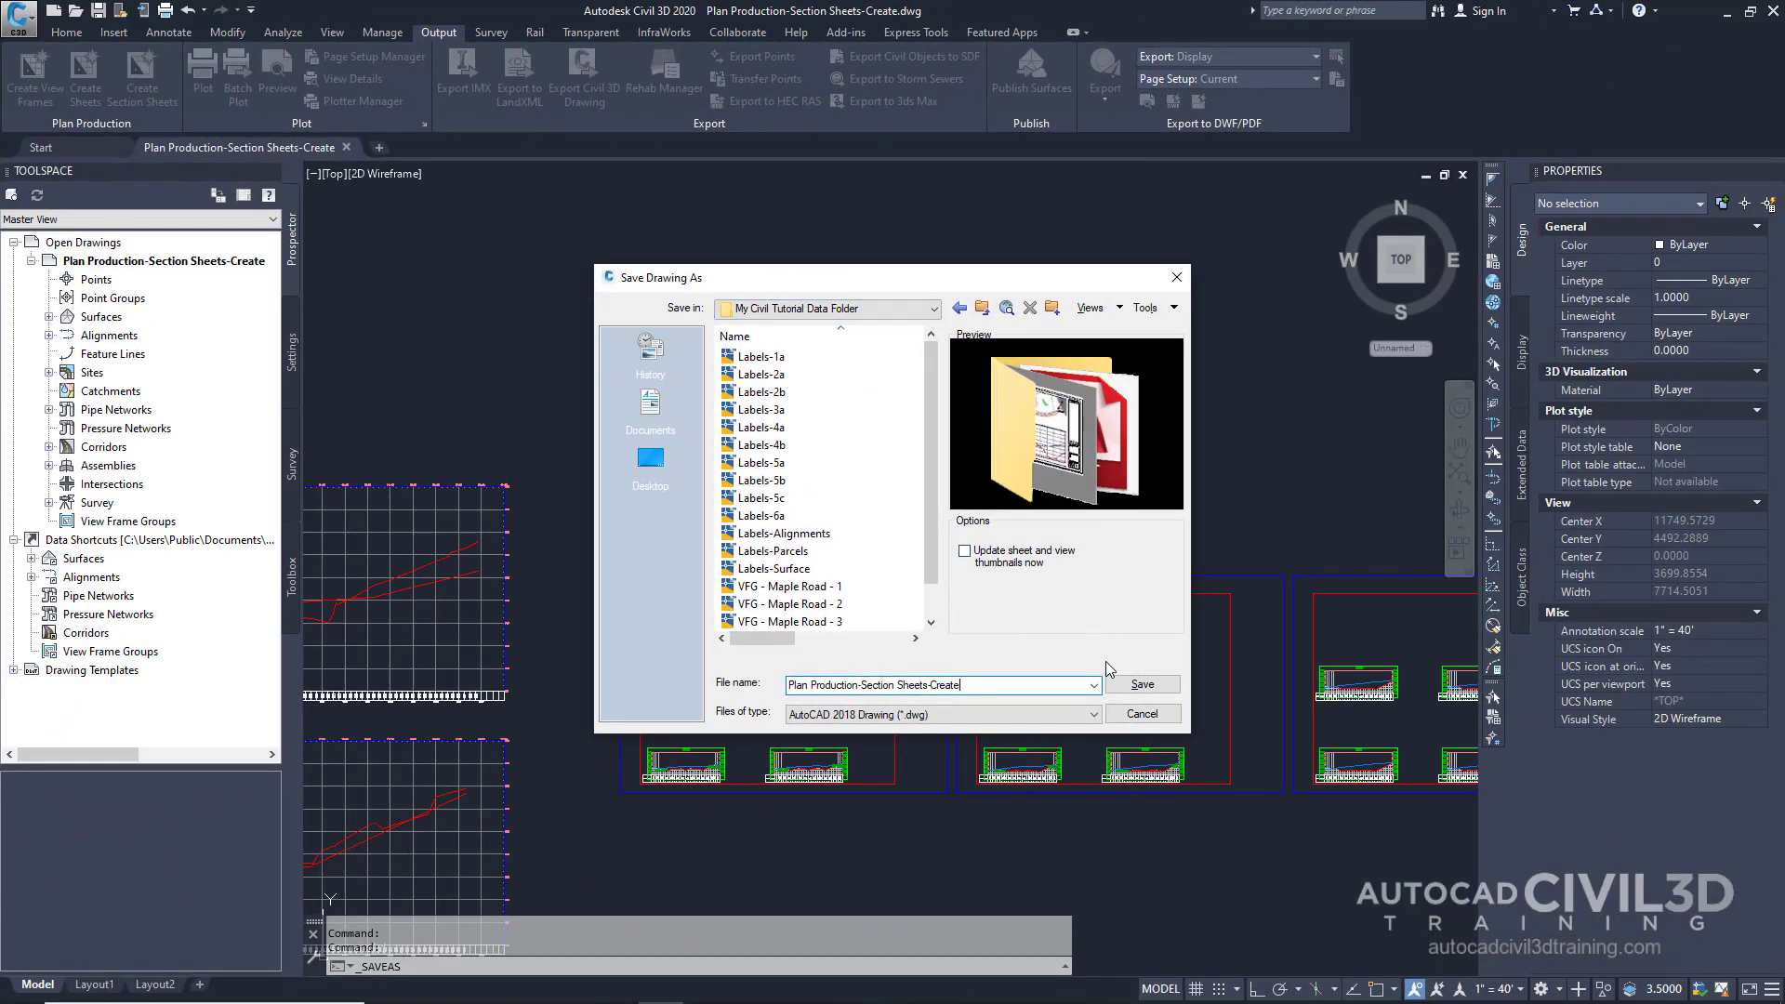
click(1133, 690)
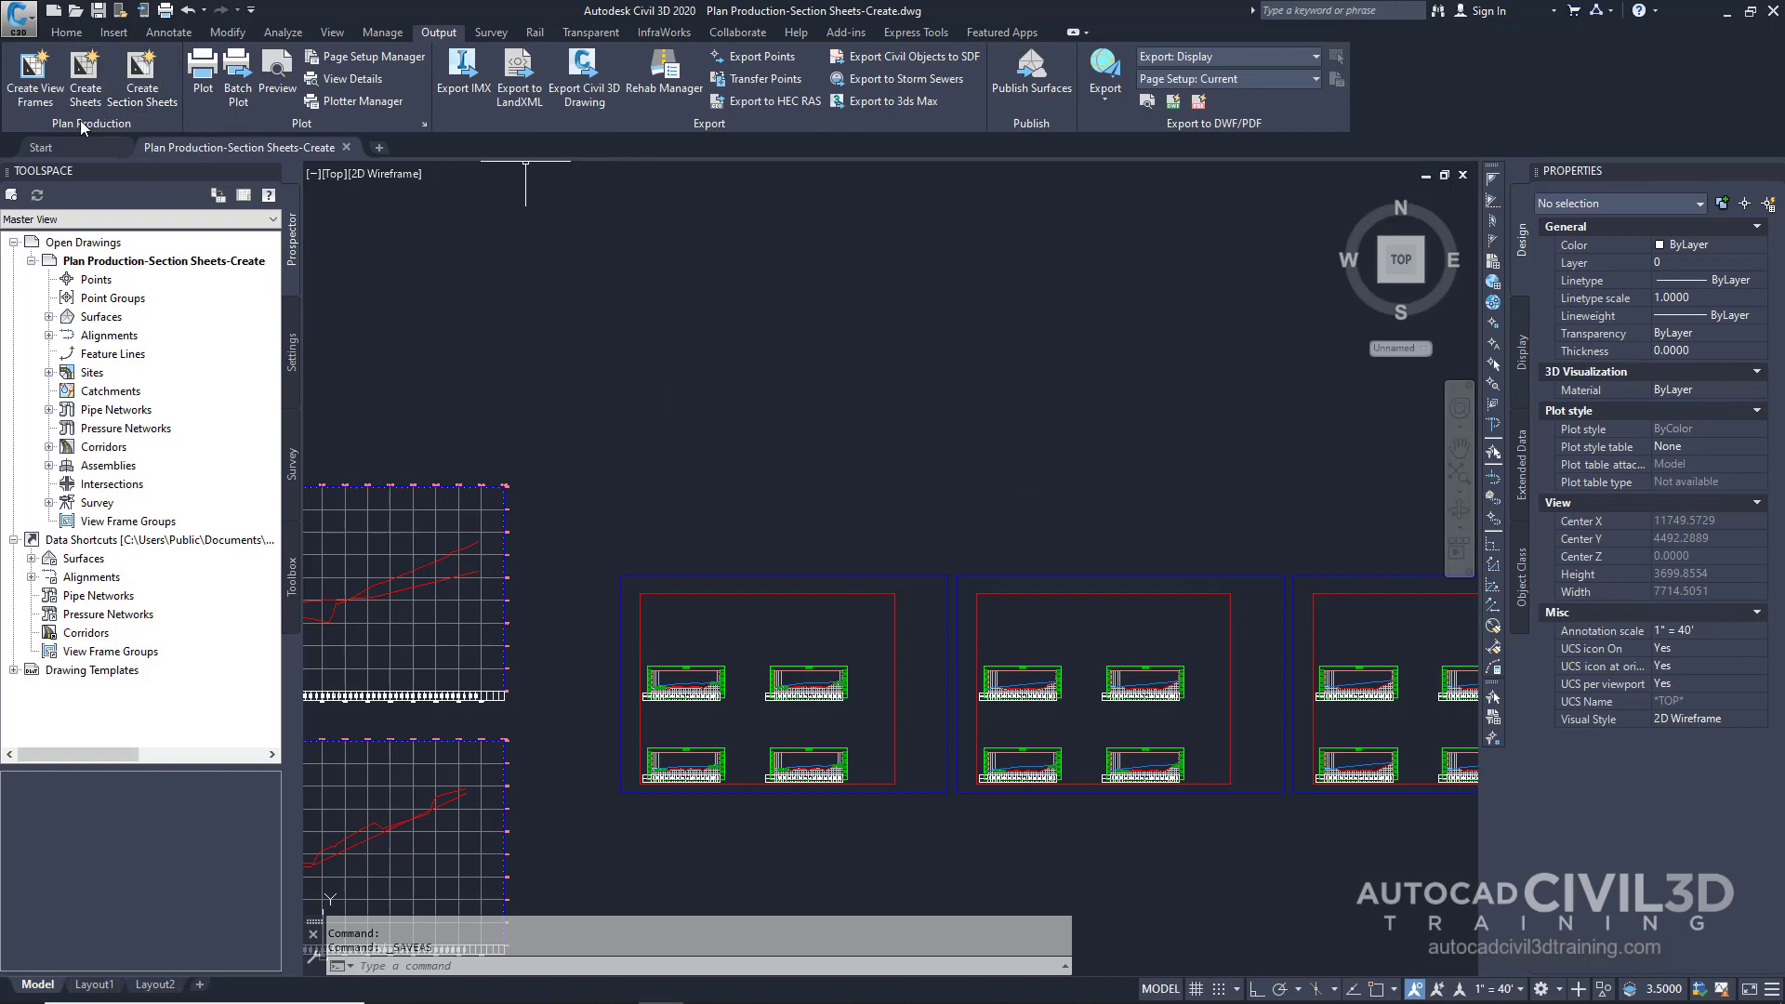
Step: Set up section sheet creation for Section View Group - 1, storing New Sheet Set 1 in My Civil Tutorial Data Folder
click(157, 104)
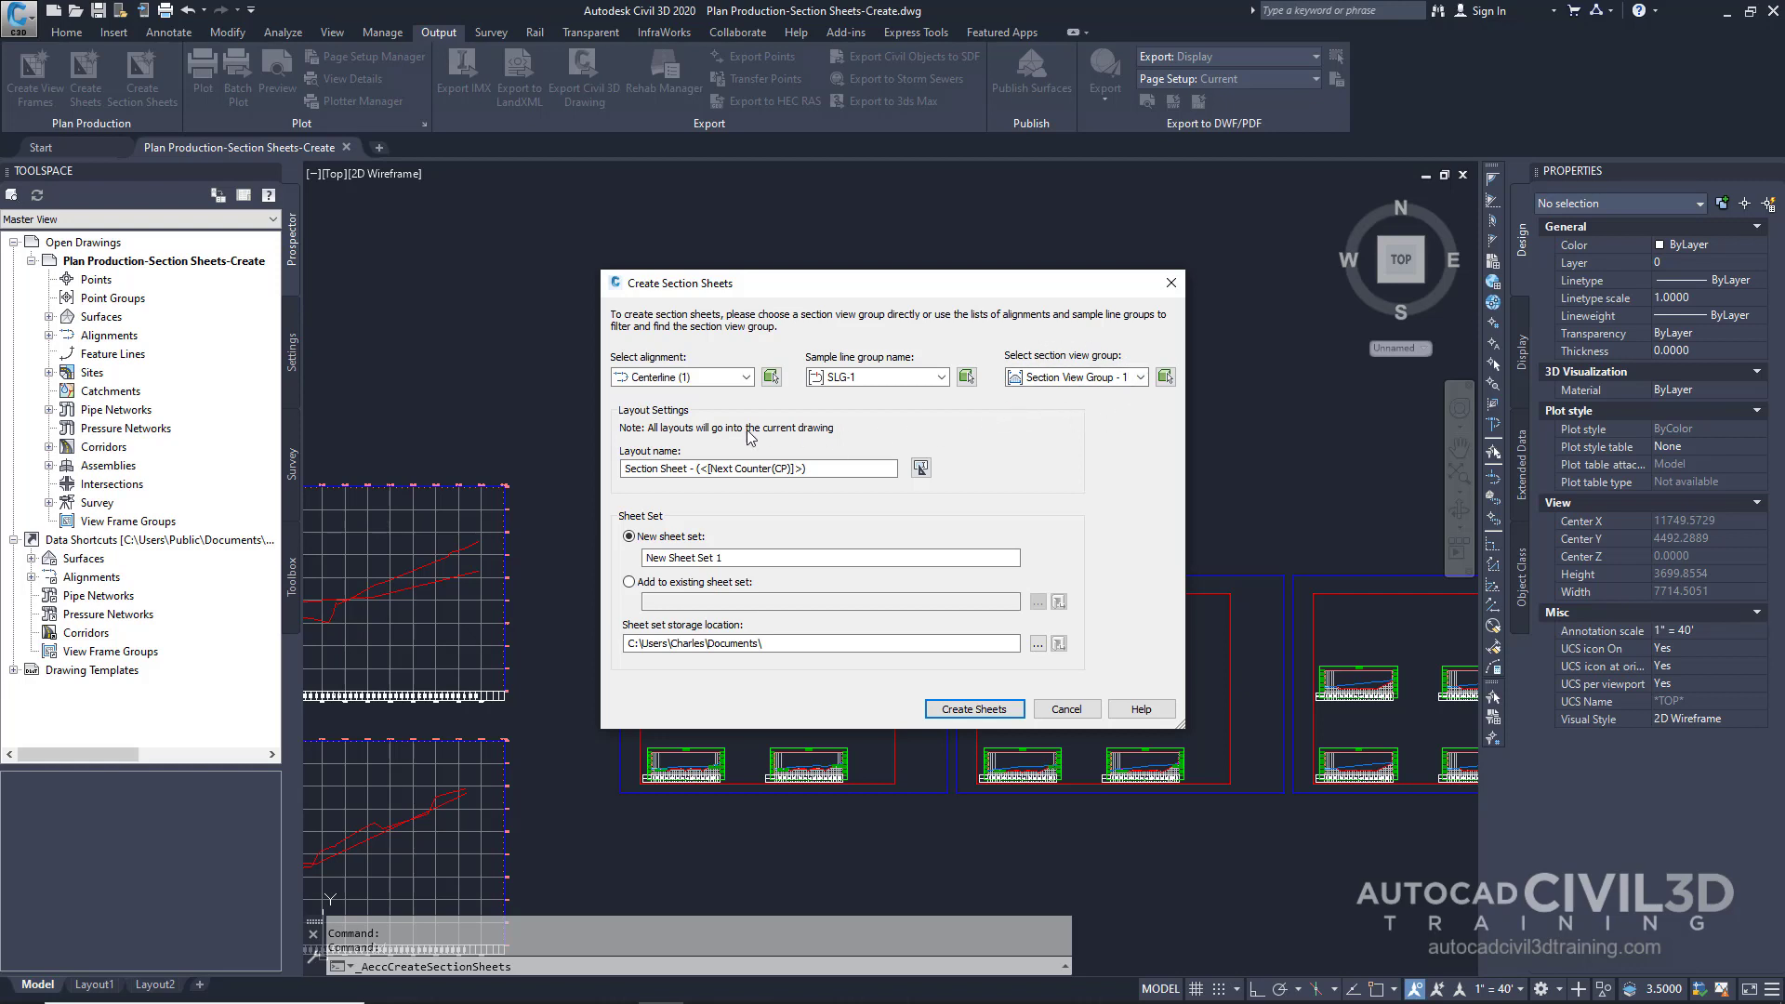
click(920, 468)
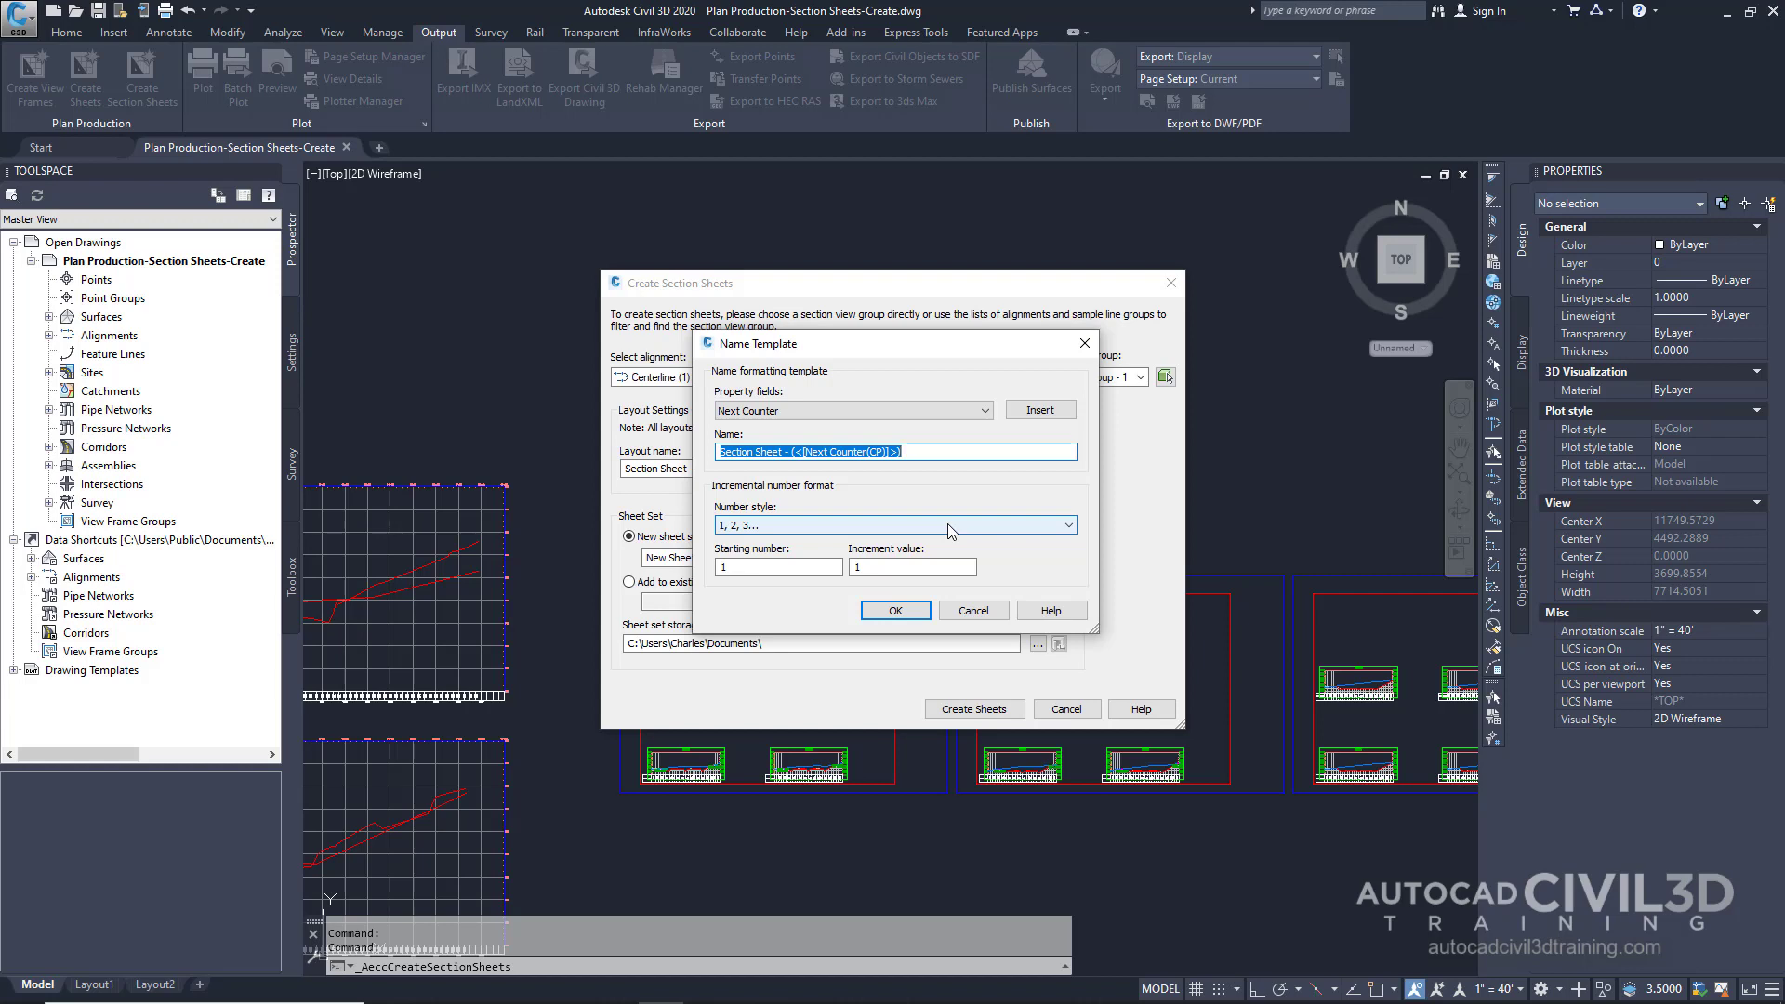
click(974, 611)
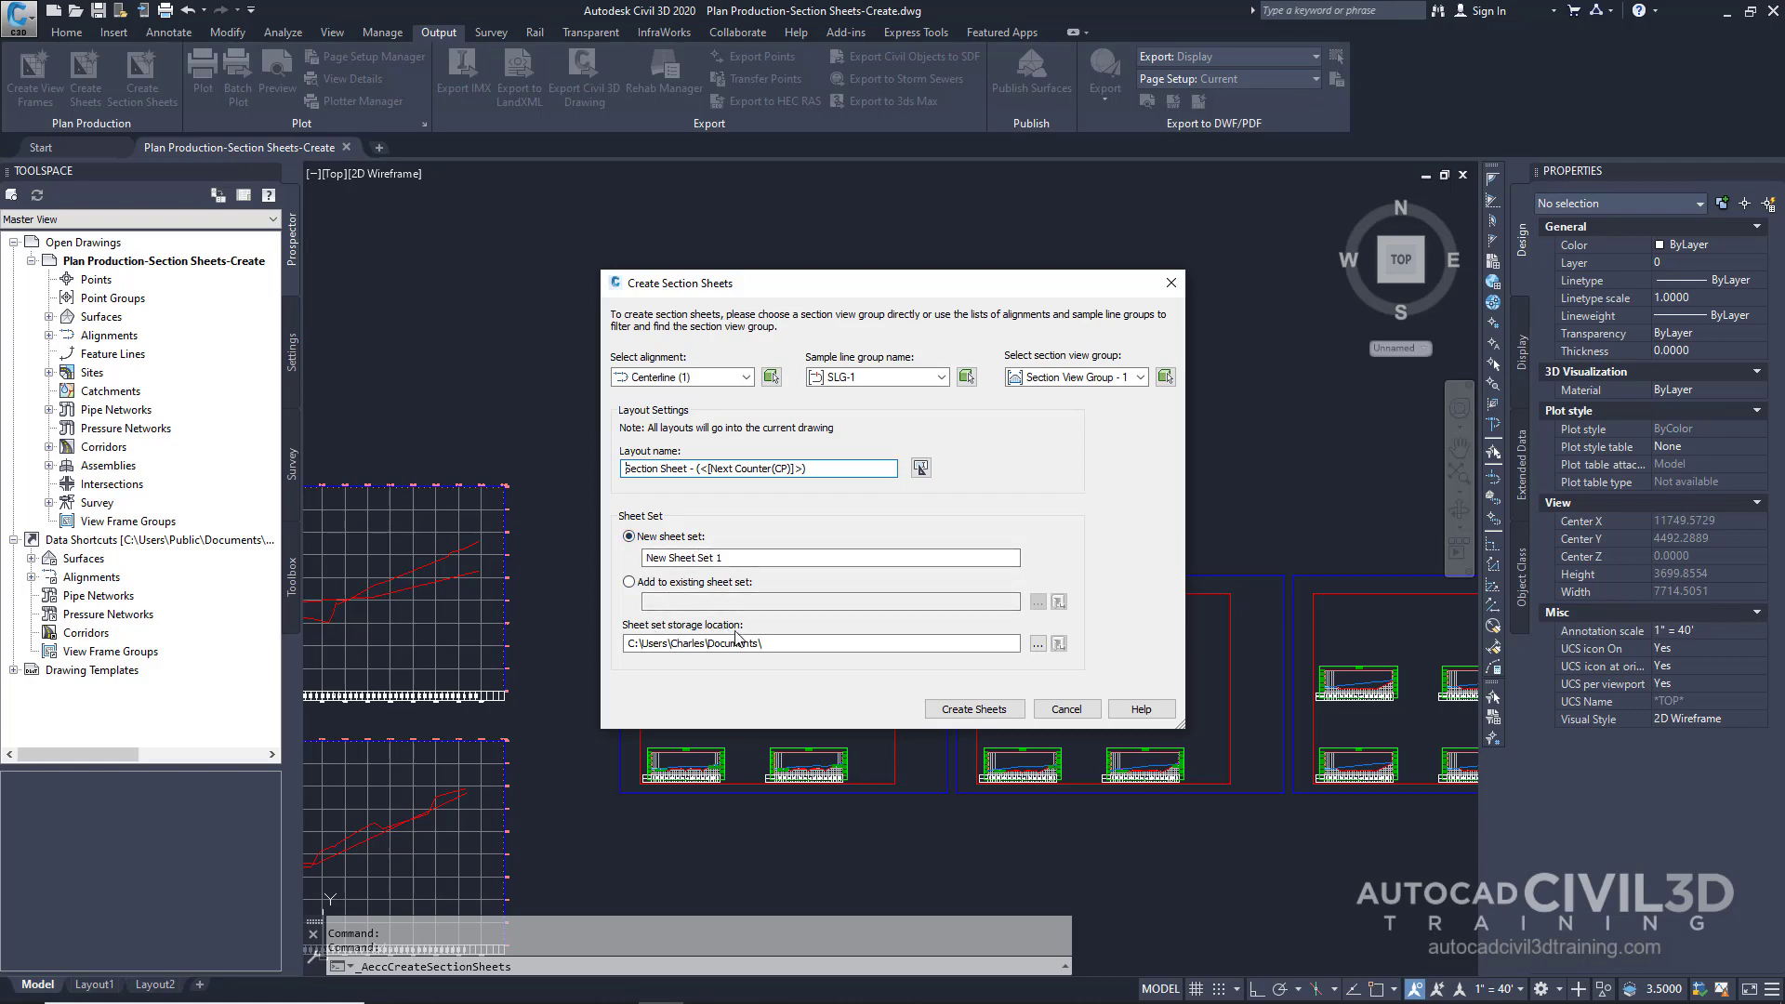
click(1039, 643)
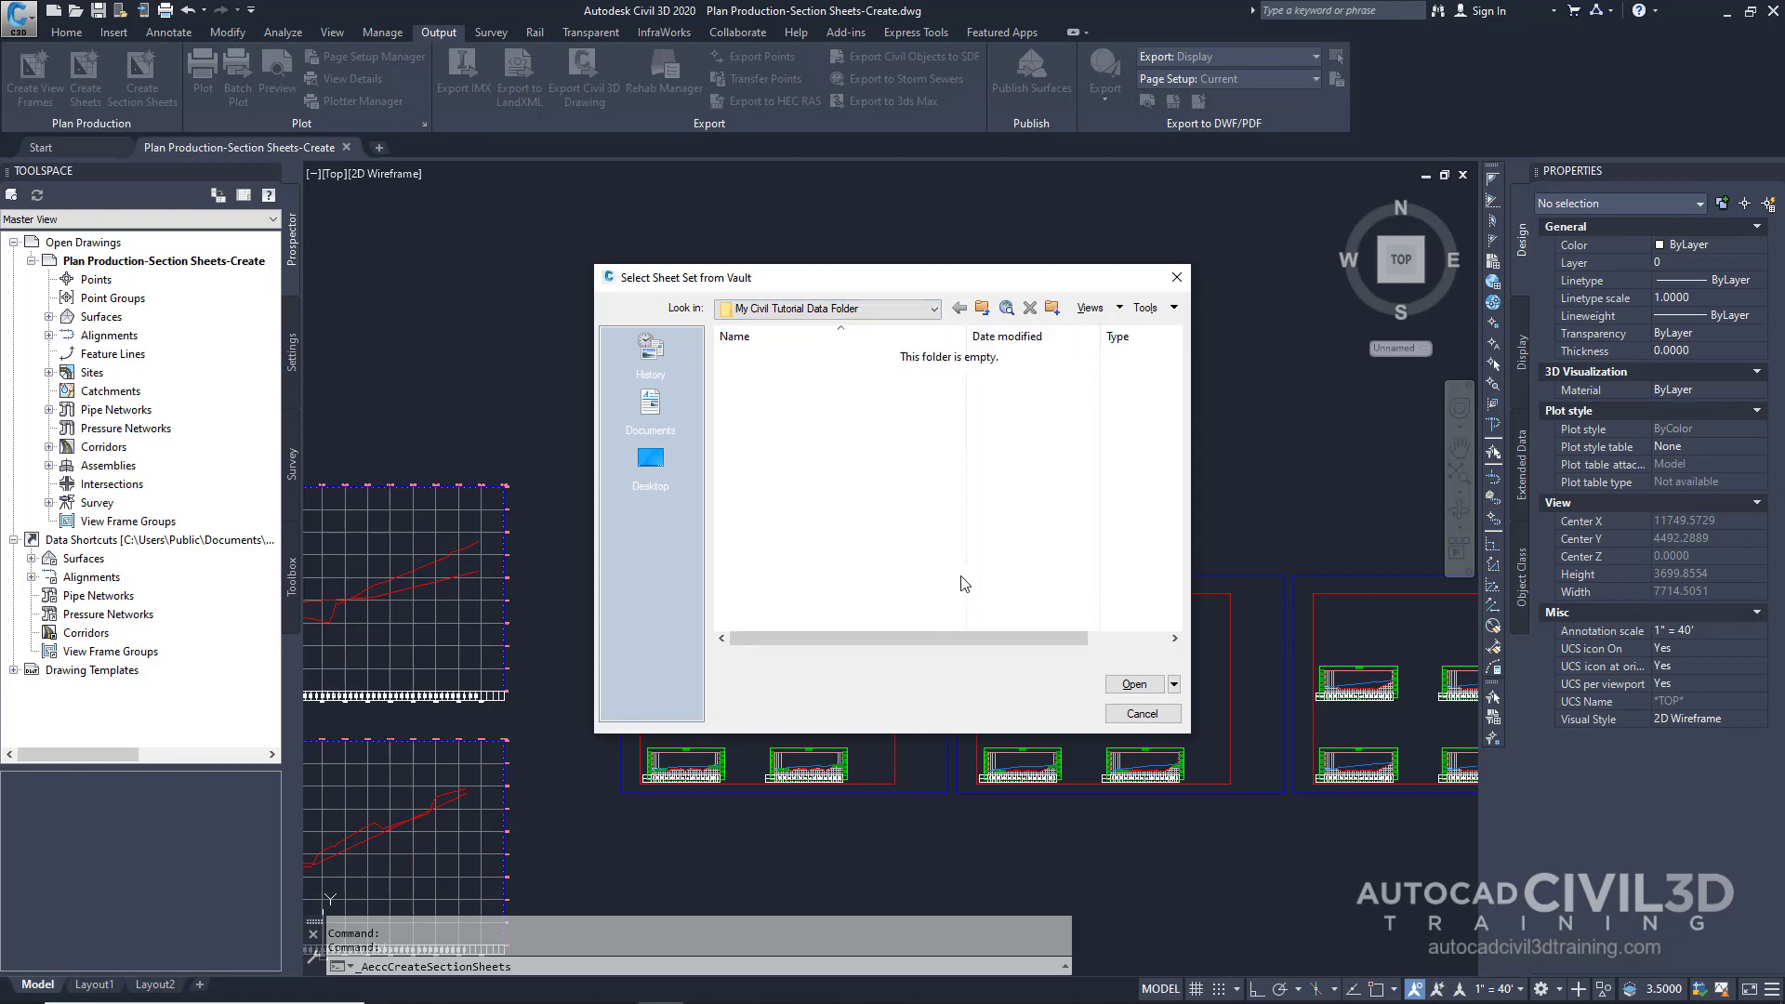
click(1134, 685)
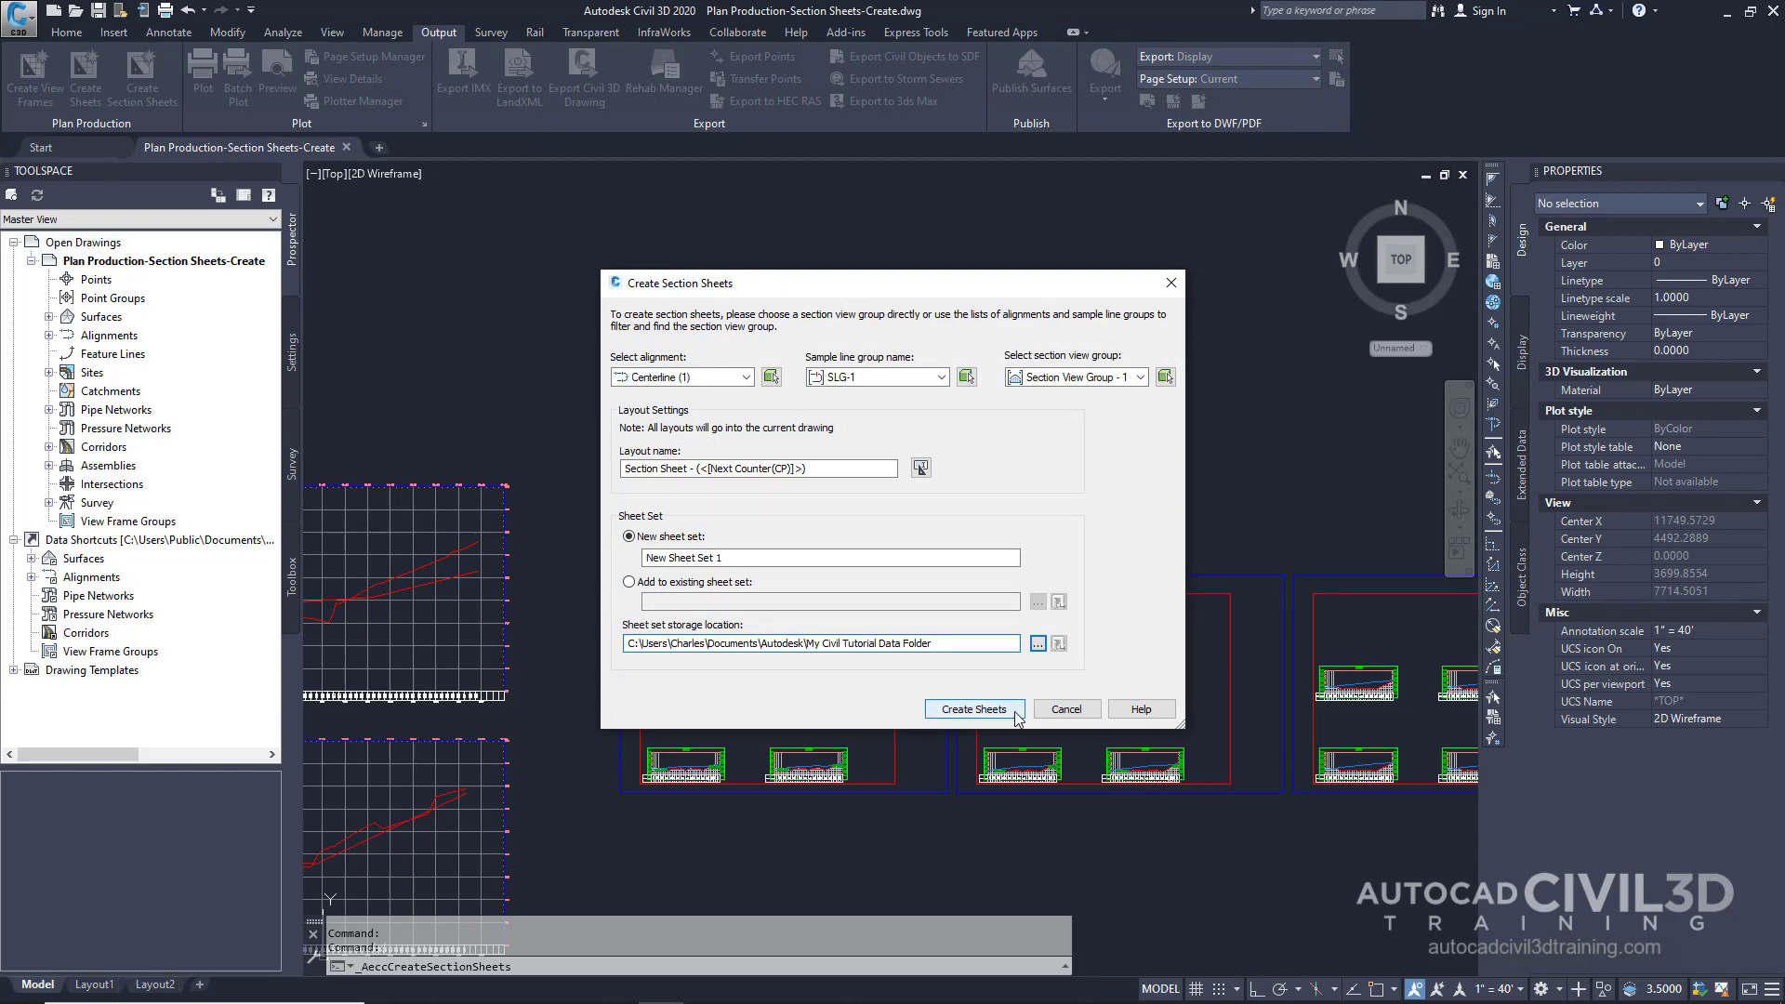
Step: Create the section sheets using the ARCH D Section 40 Scale layout from the Civil 3D (Imperial) Section template in the Plan Production folder
click(973, 708)
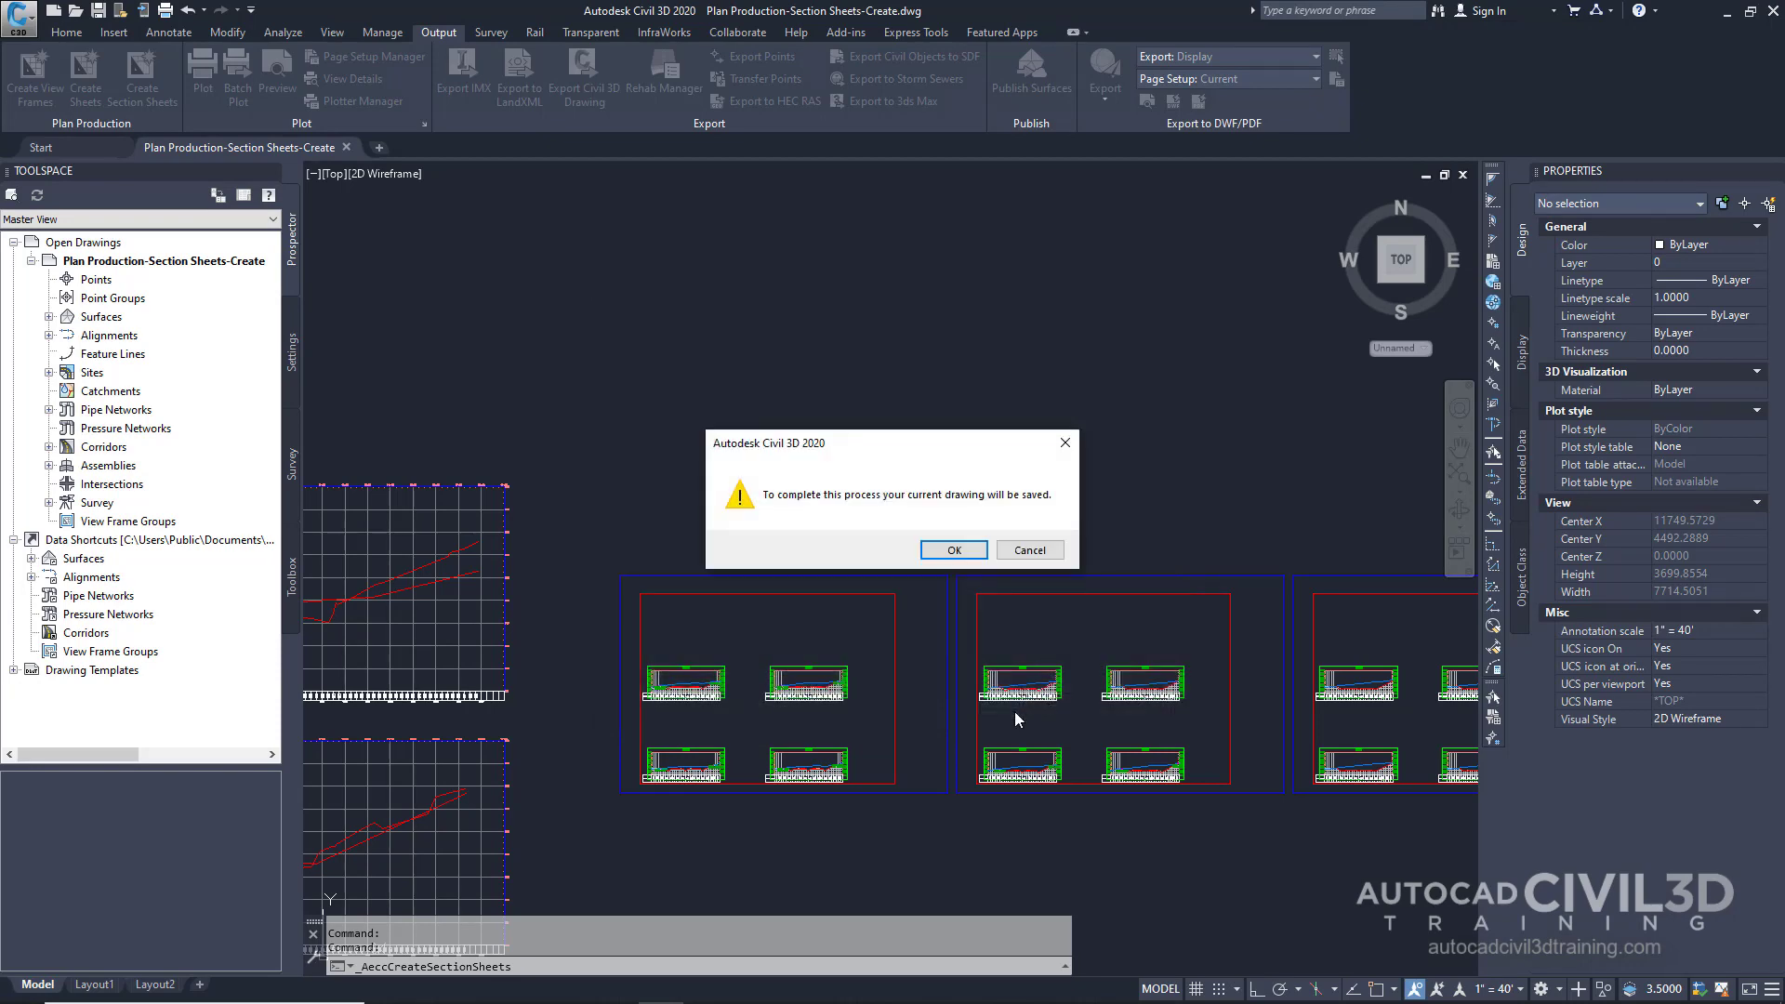
click(958, 552)
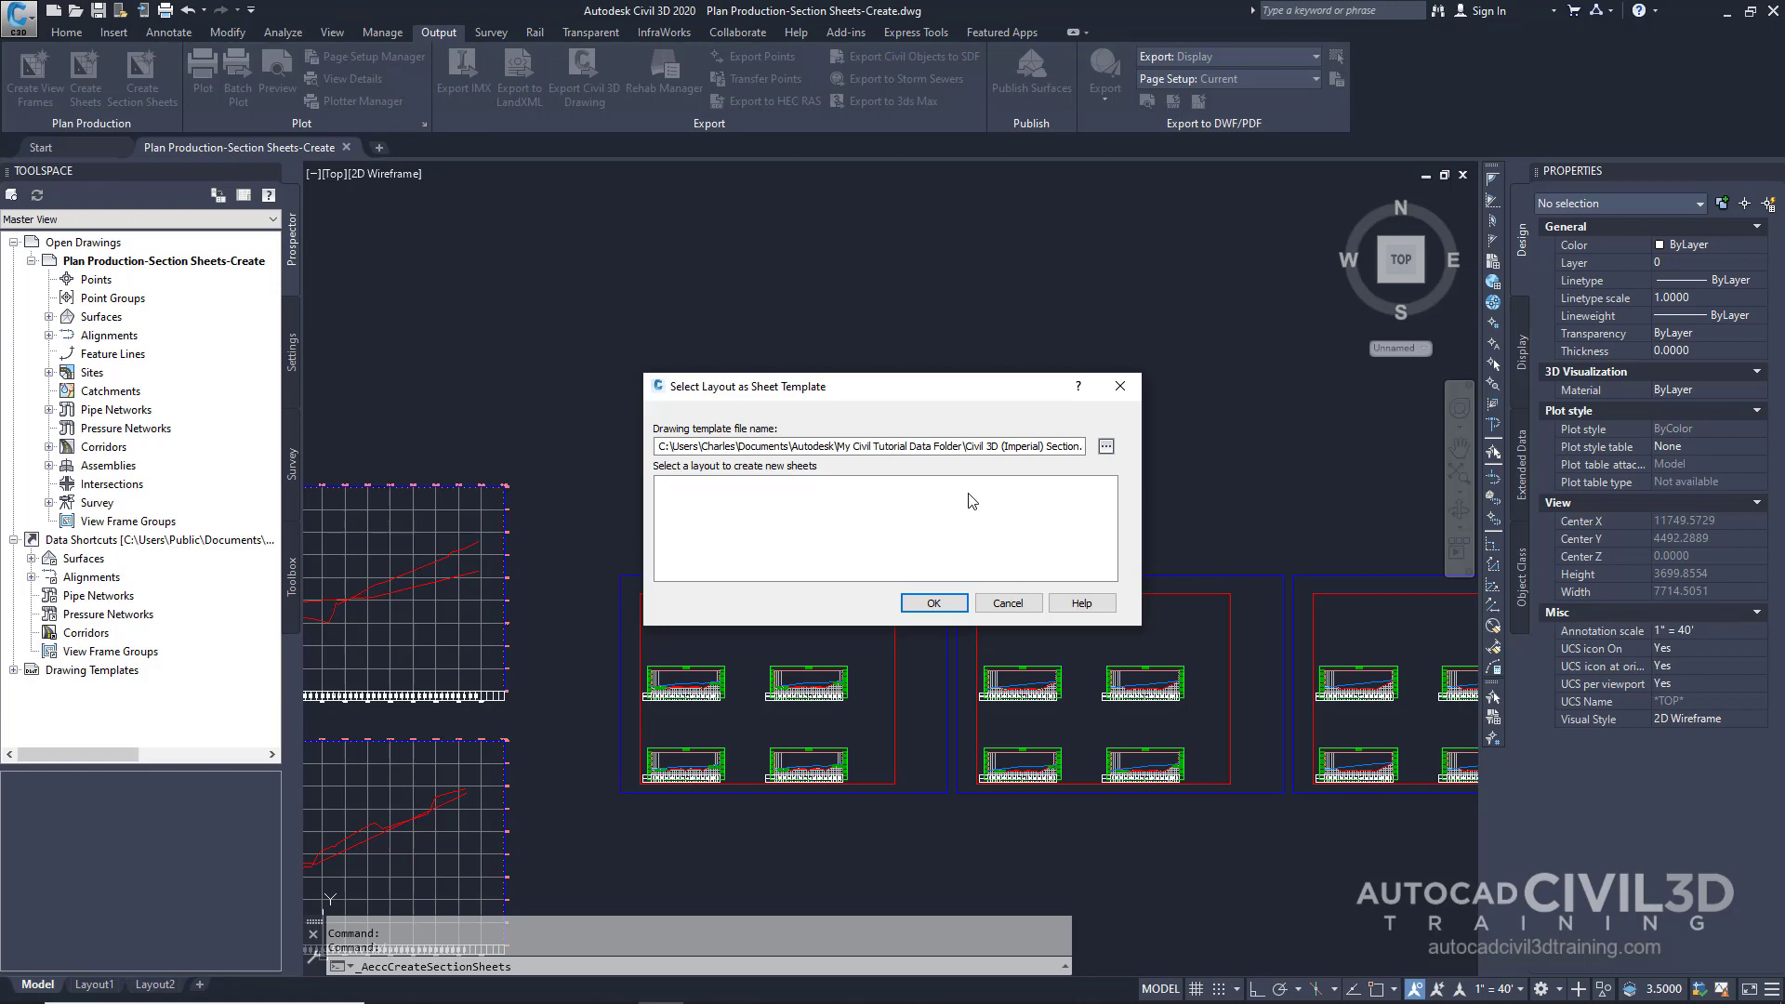
click(1105, 446)
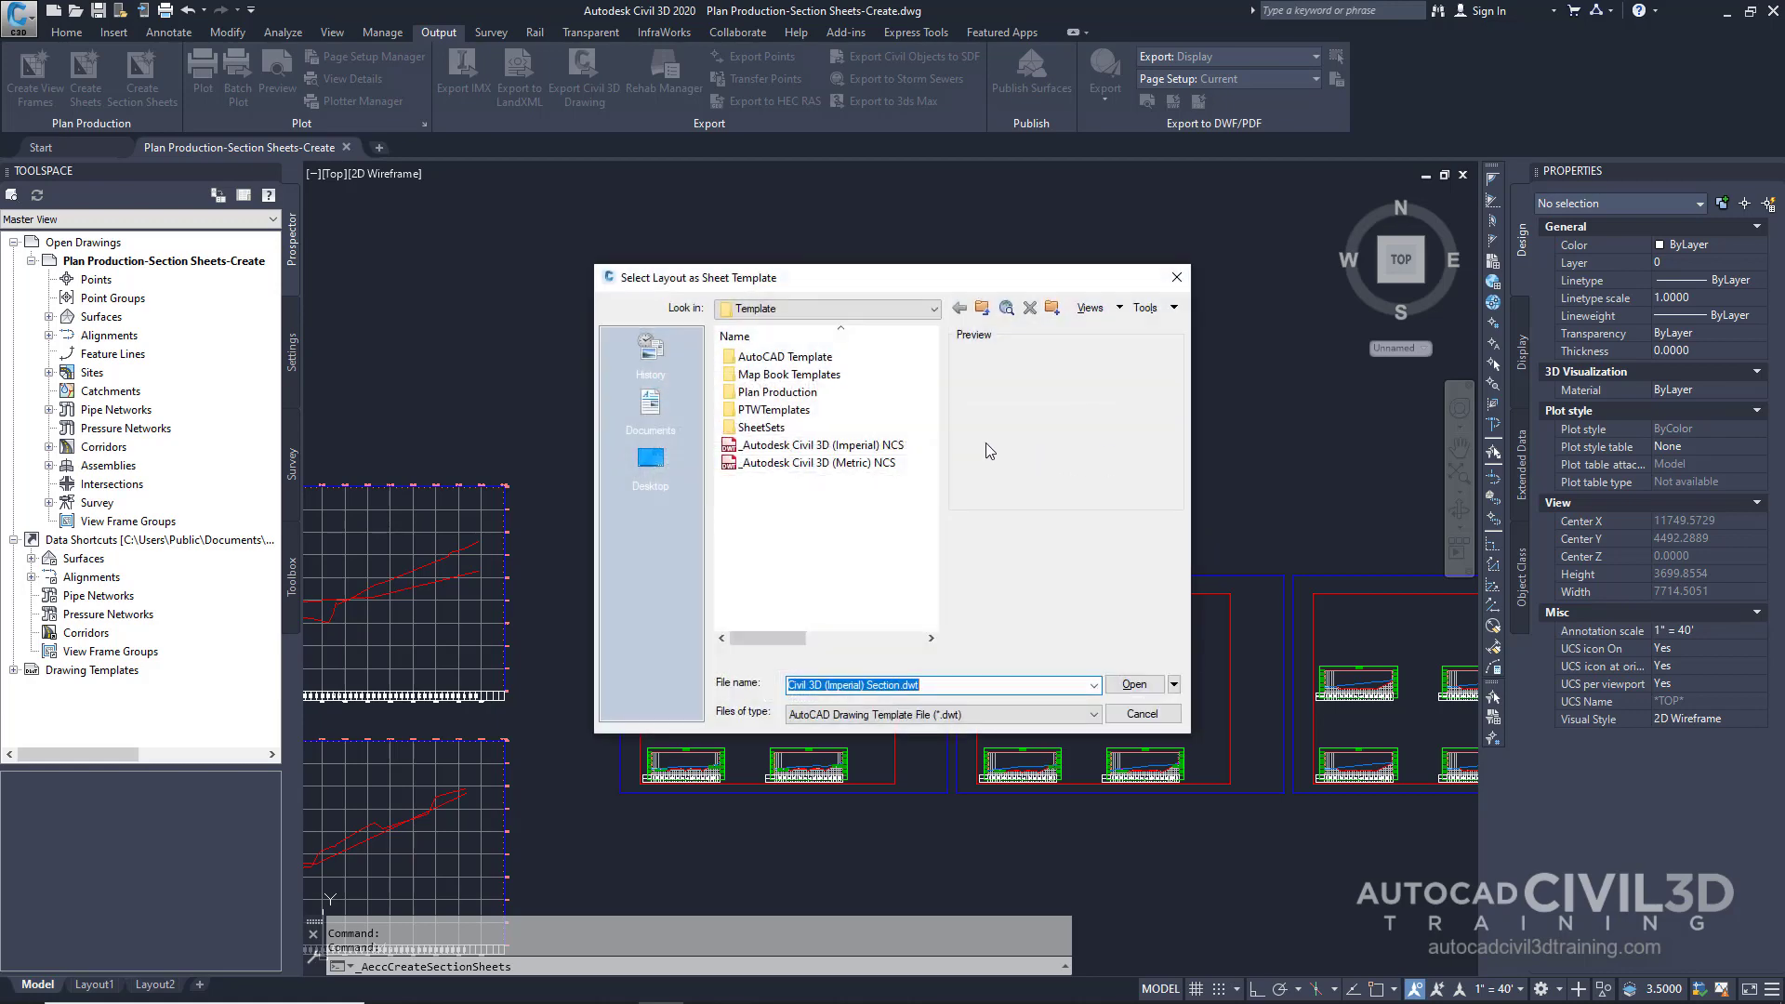
double_click(797, 395)
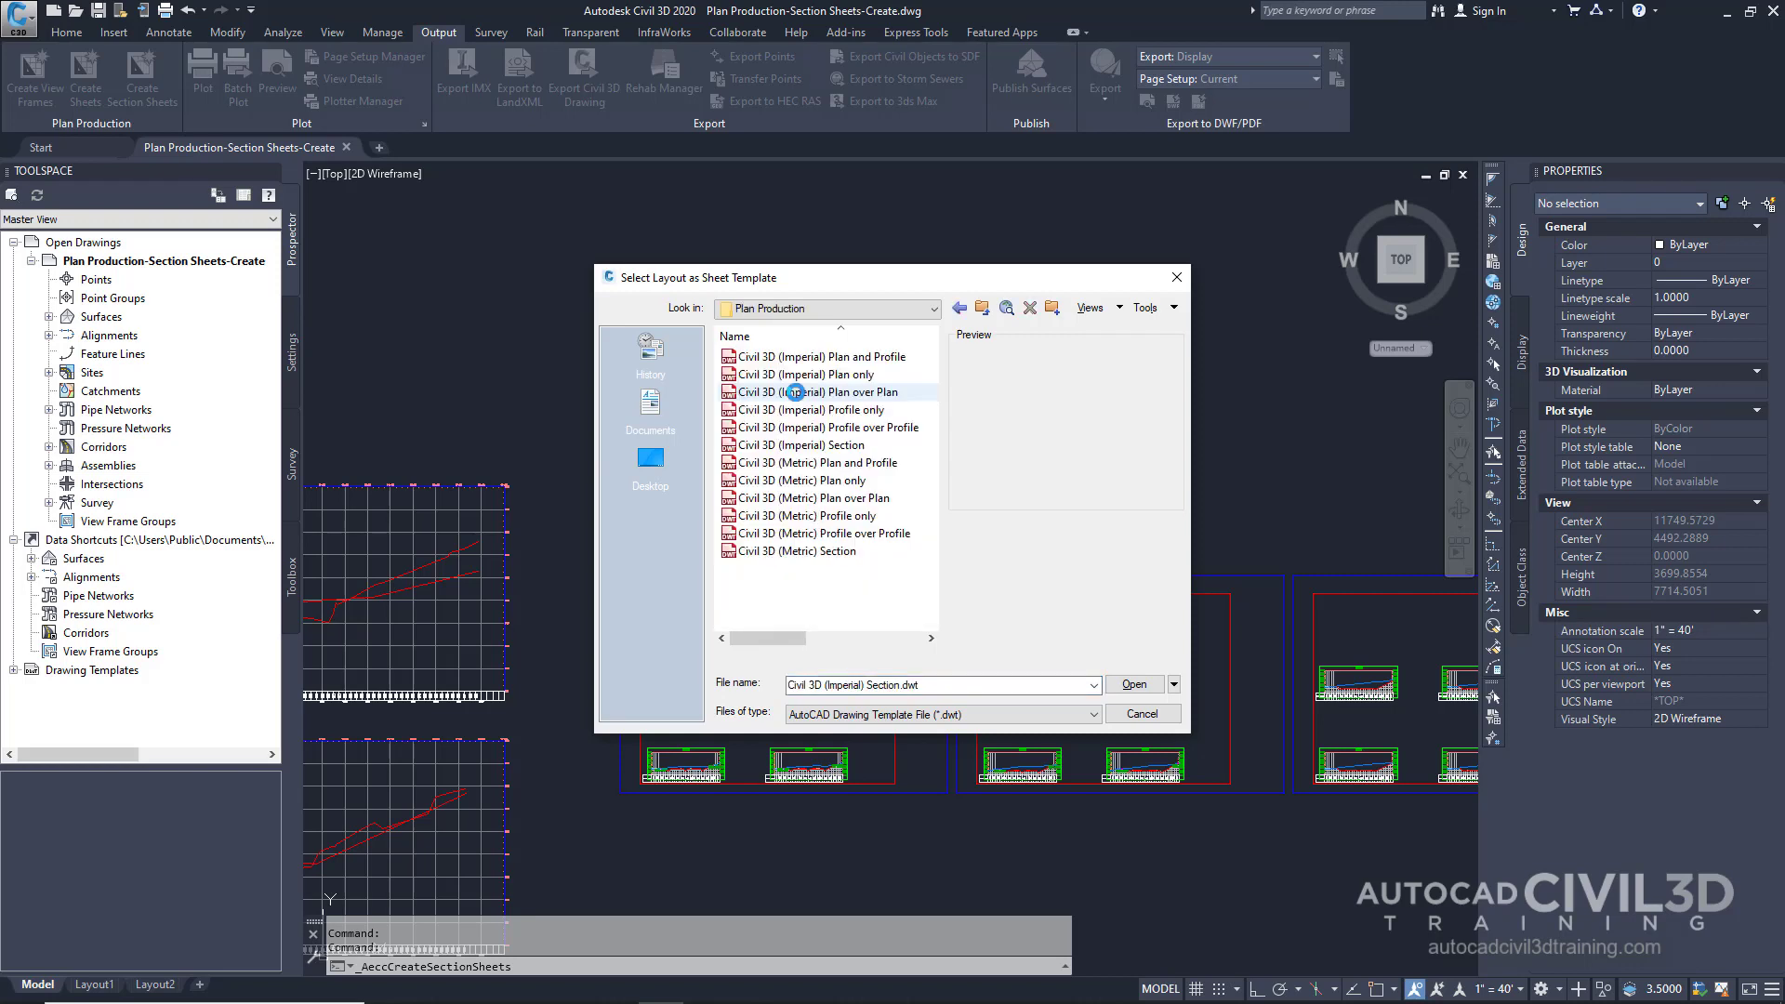
click(863, 447)
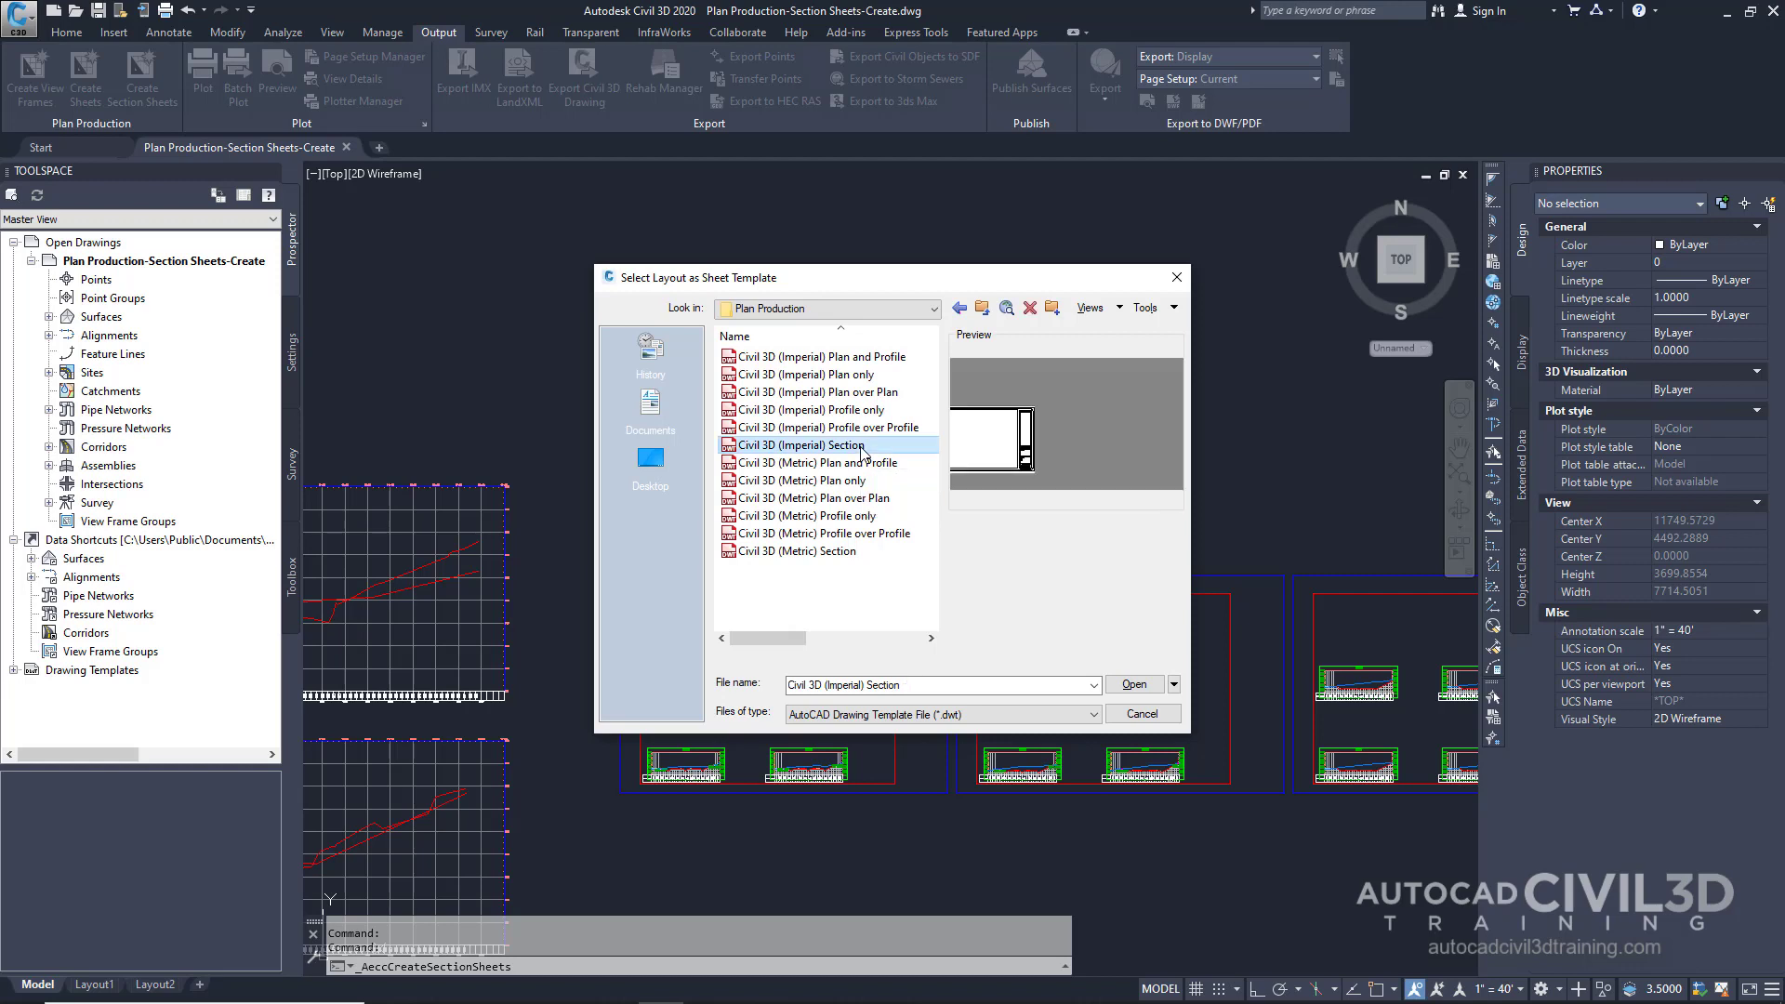
click(1134, 686)
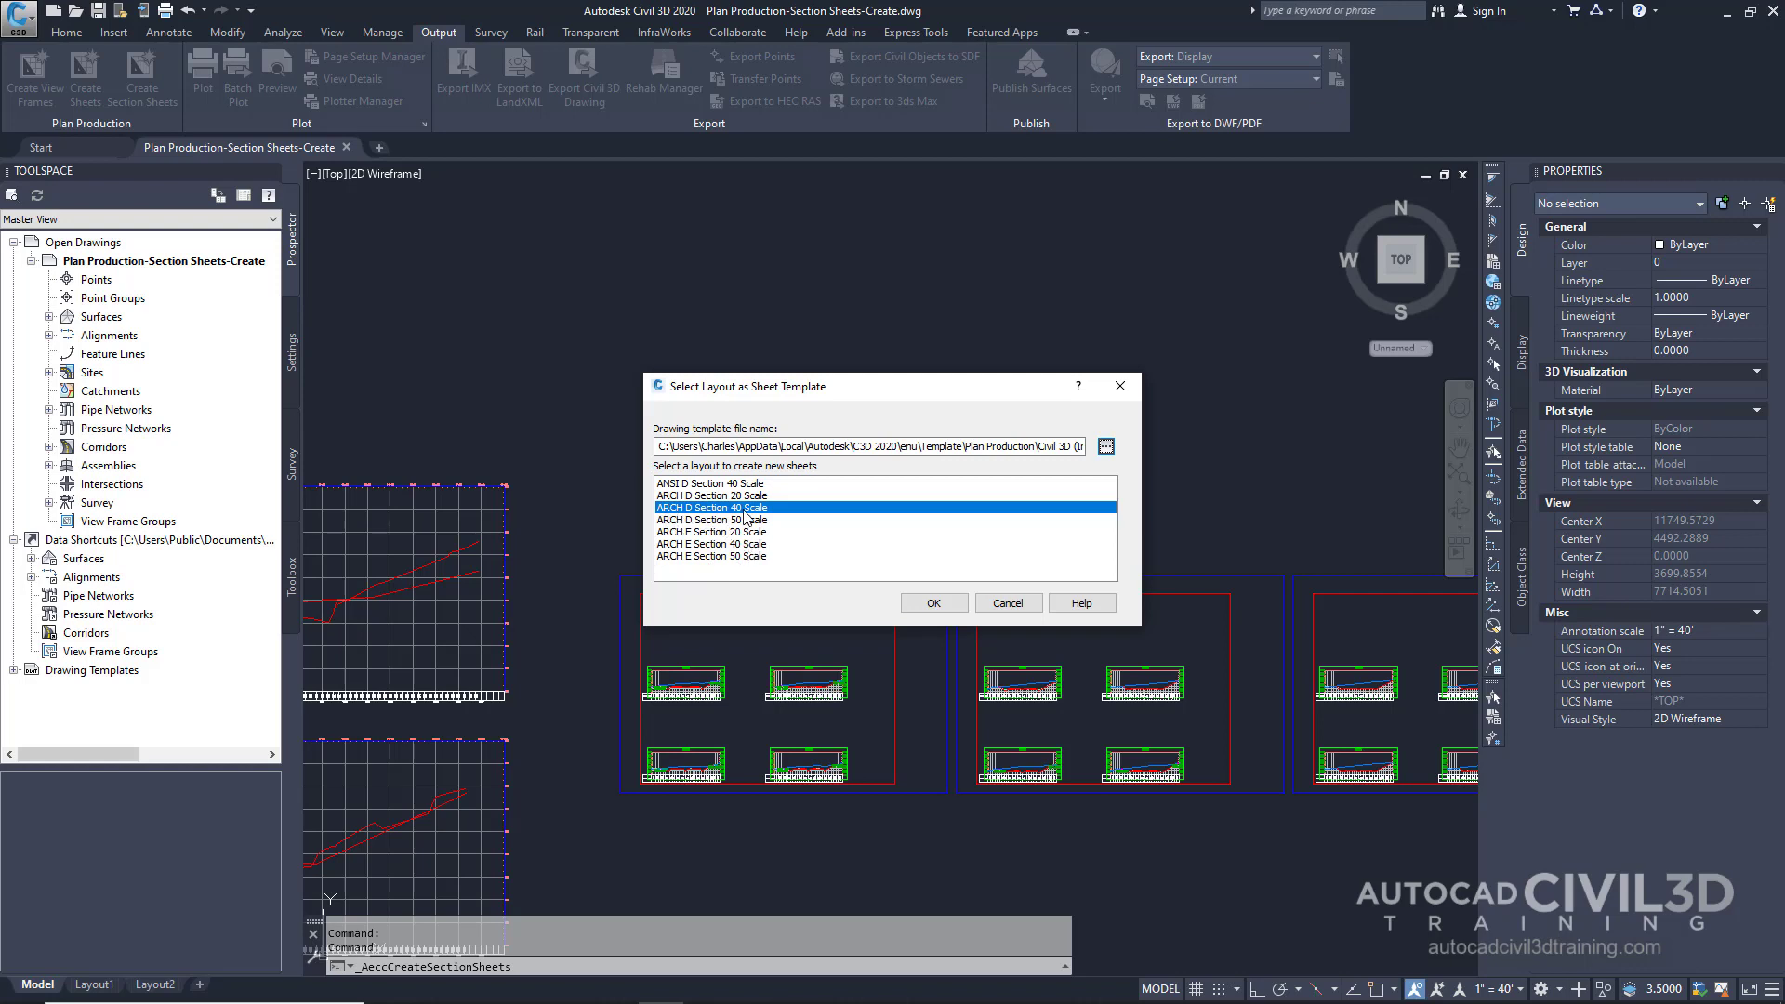
click(927, 606)
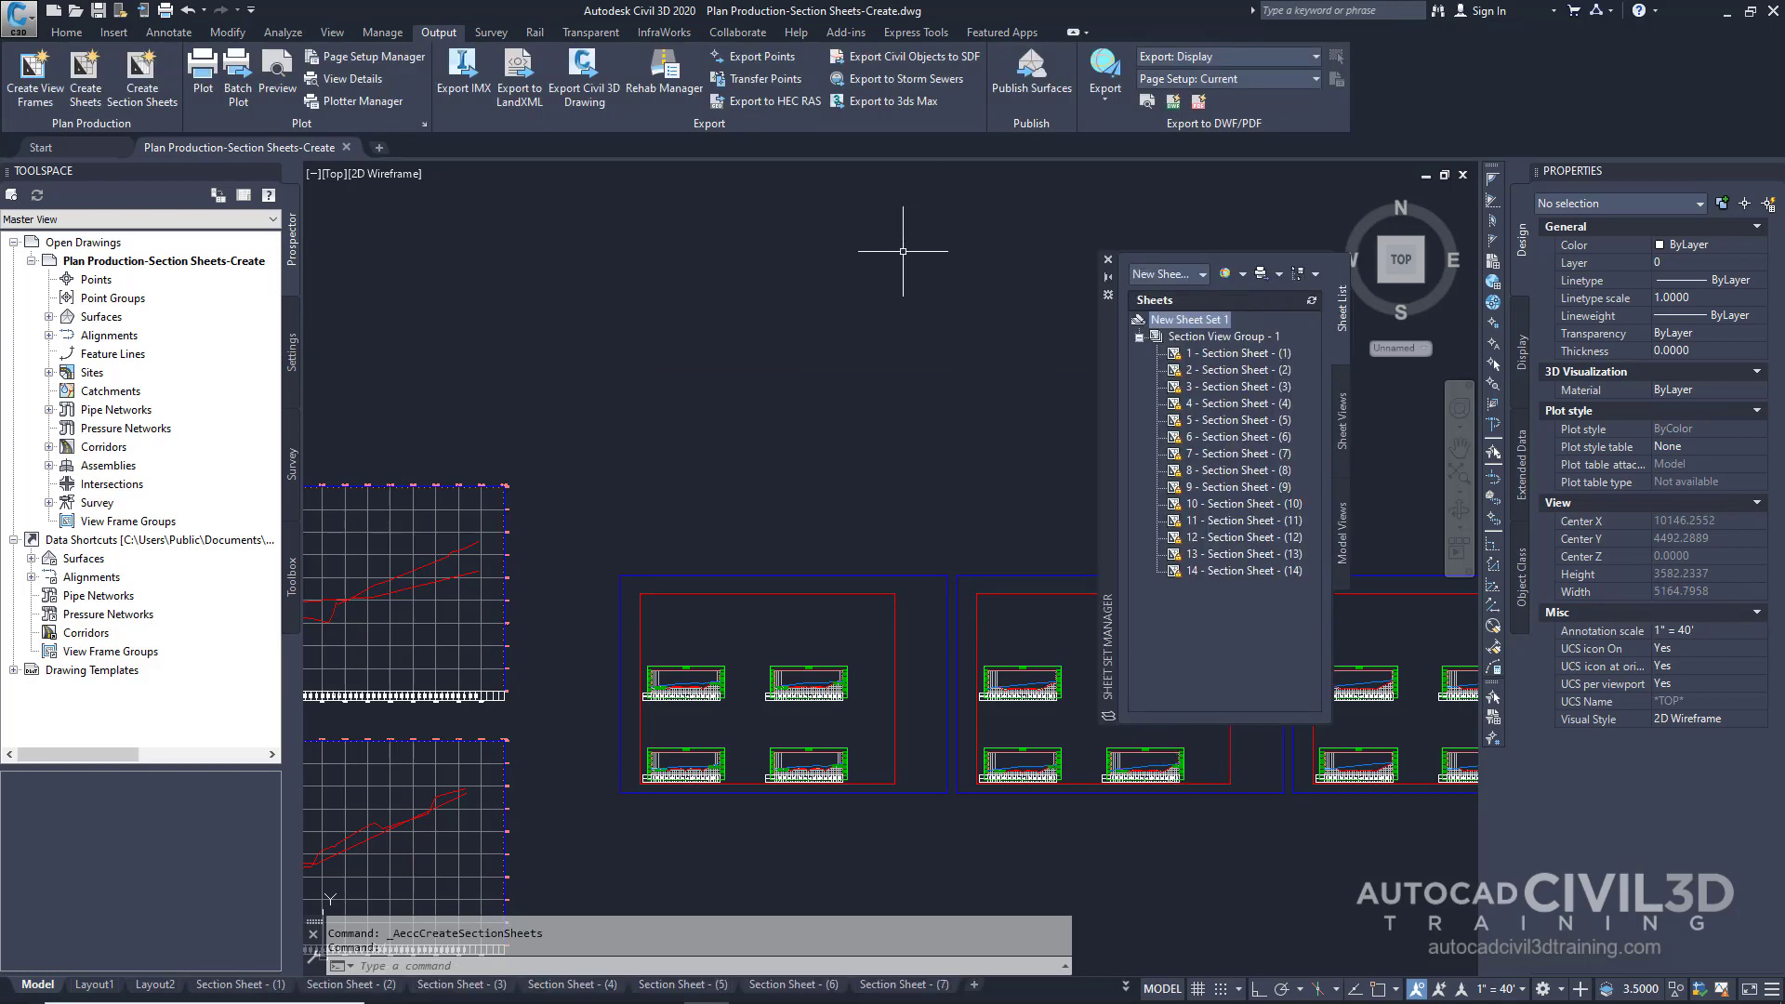
Step: Save the drawing and open sheet 1 - Section Sheet - (1) from the new sheet set
click(14, 28)
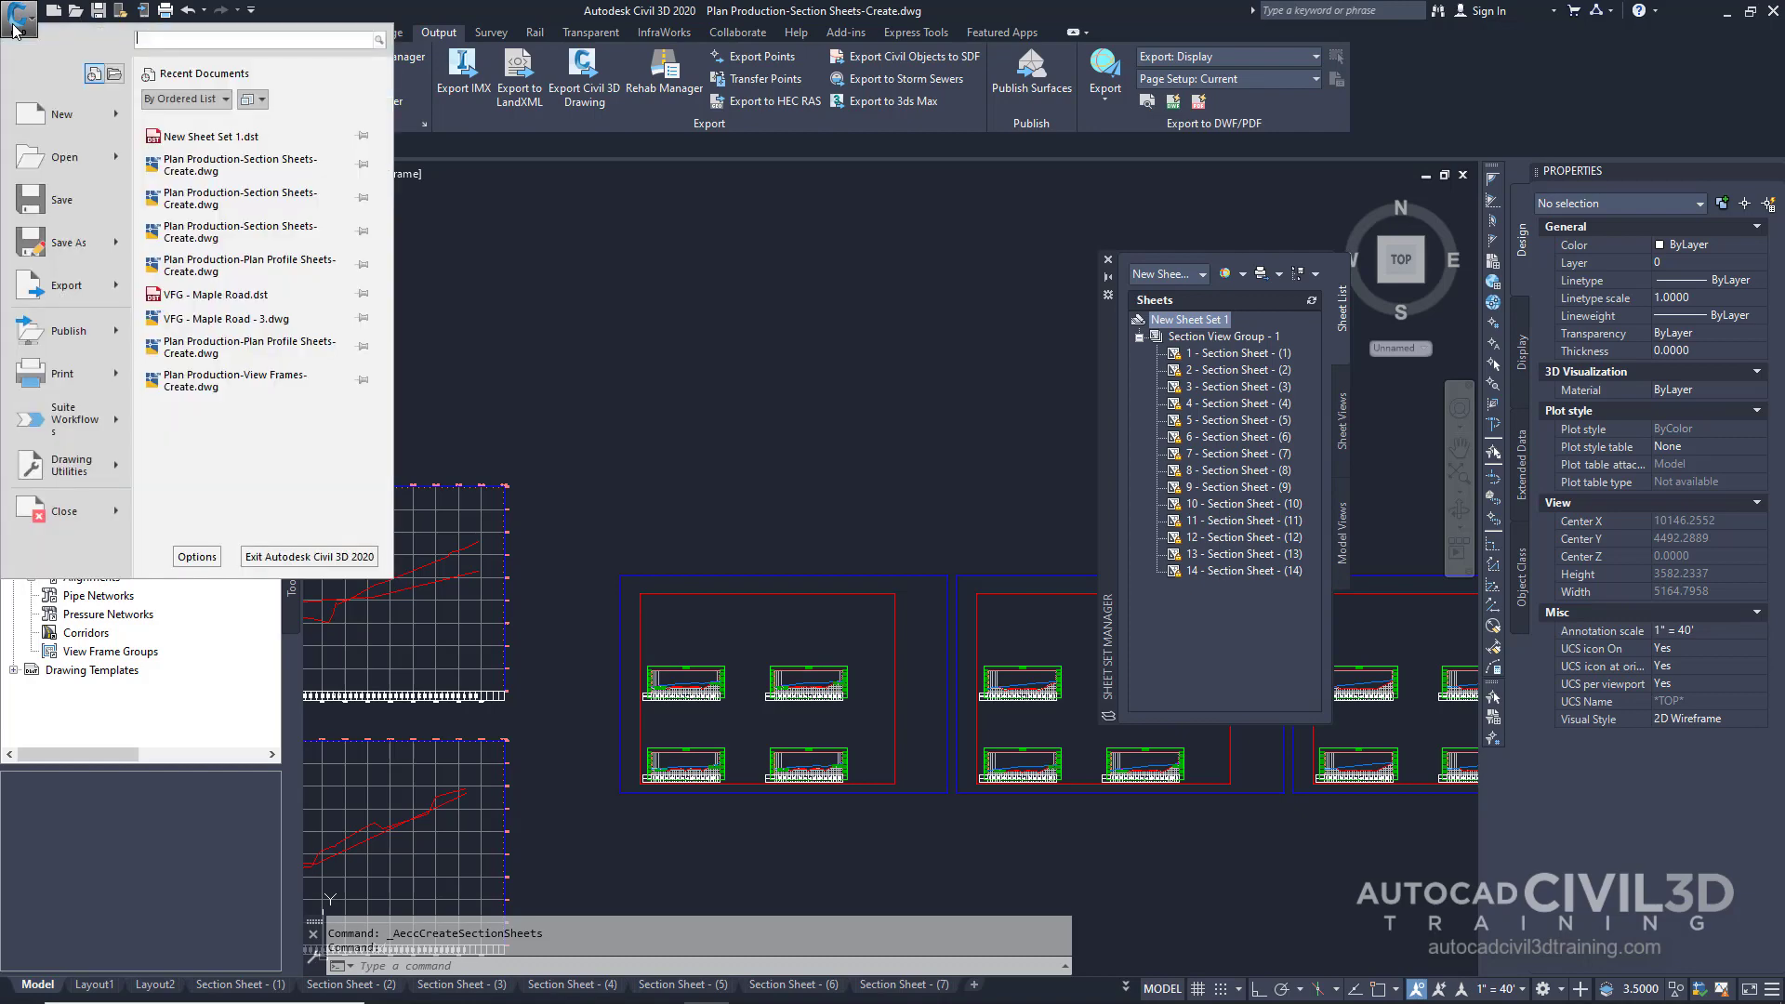
click(48, 203)
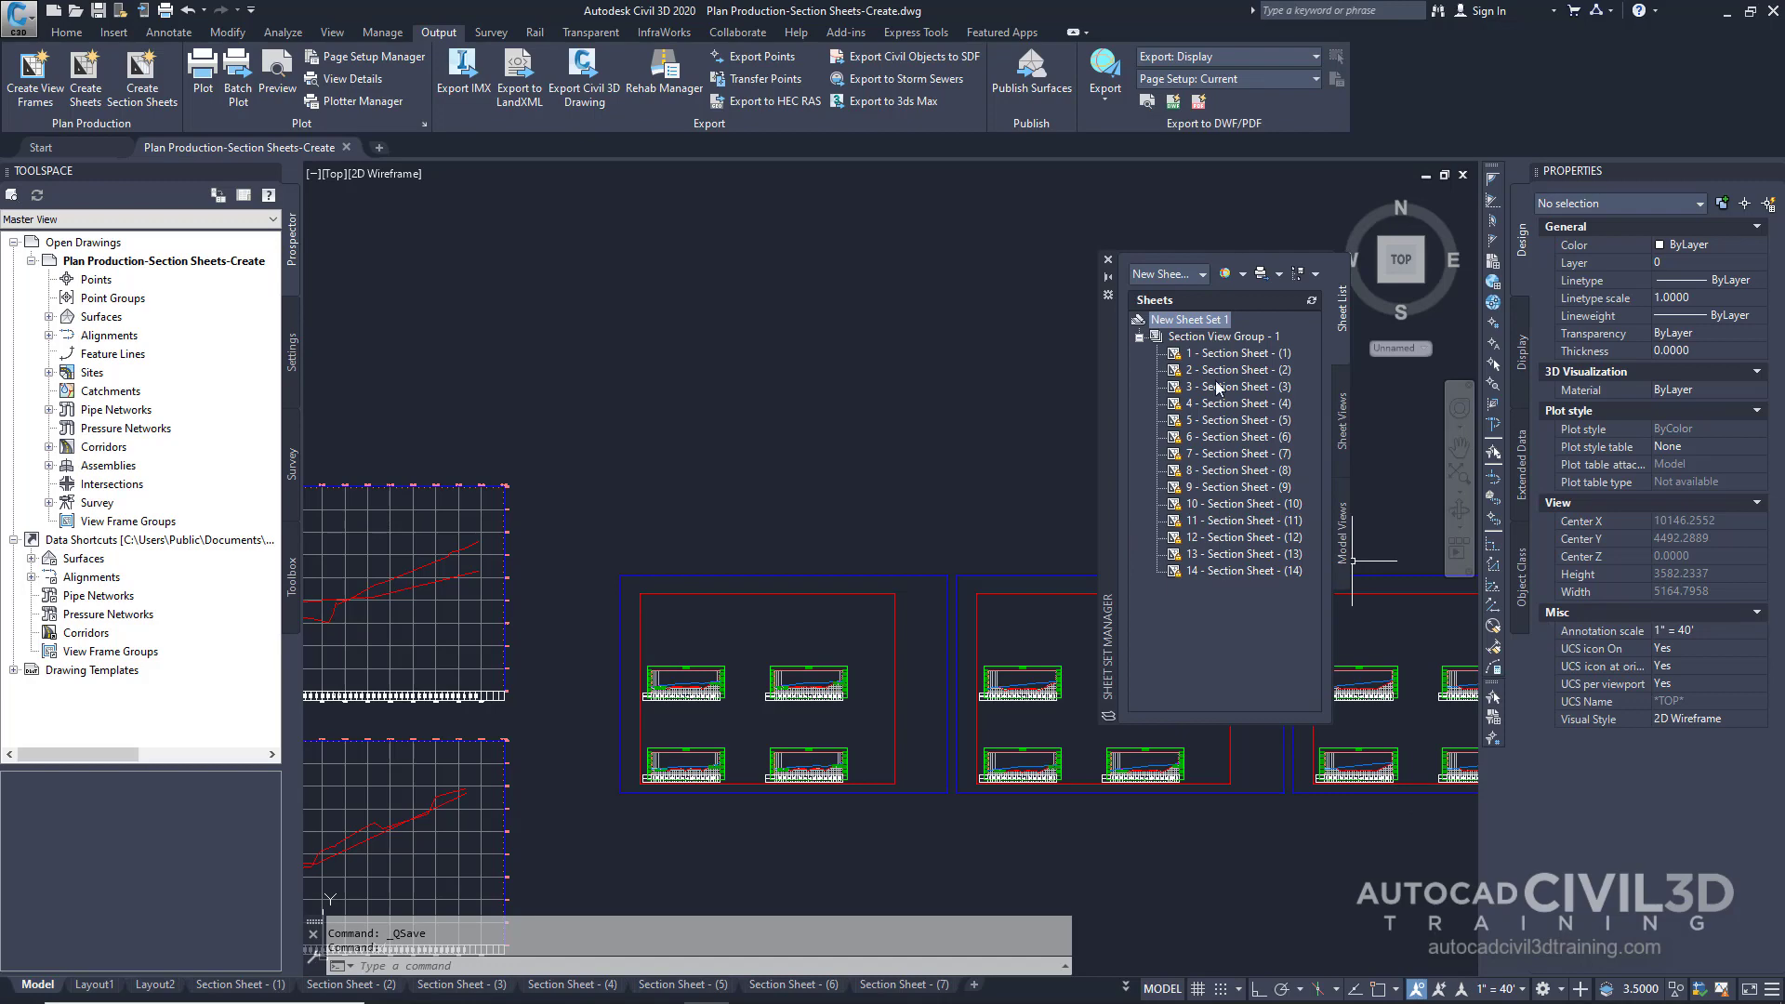
mouse_move(1279, 338)
mouse_move(1233, 355)
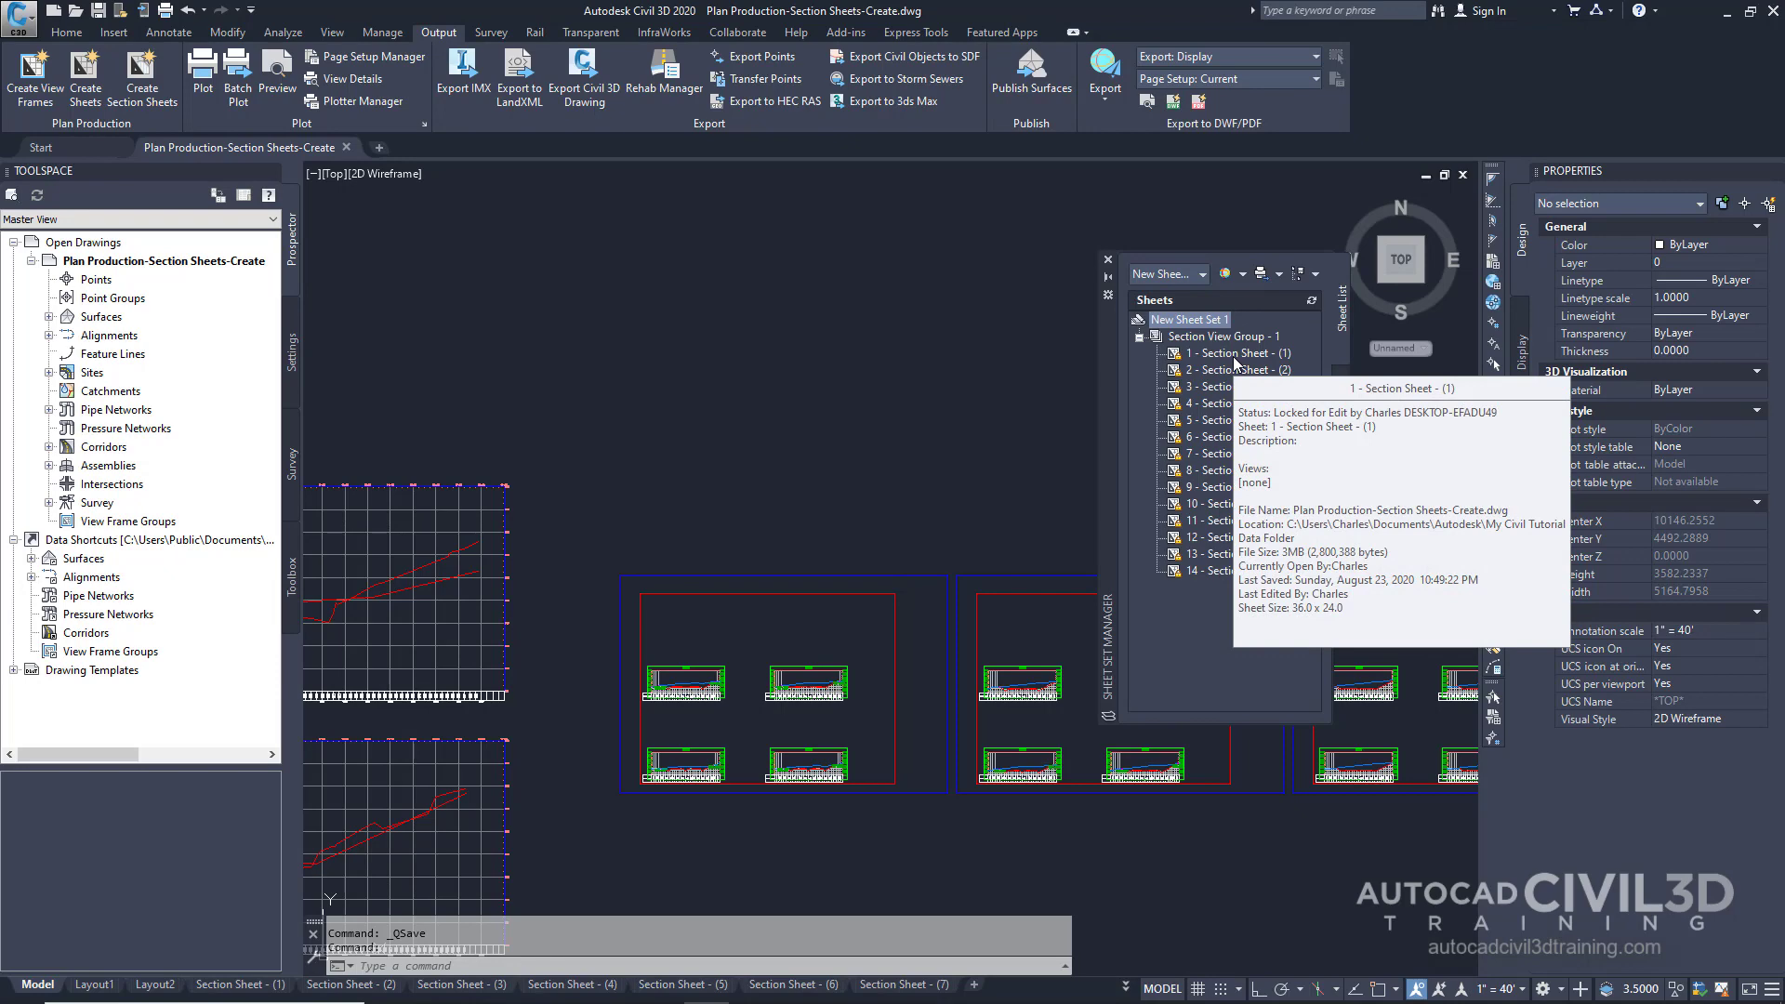
double_click(1233, 355)
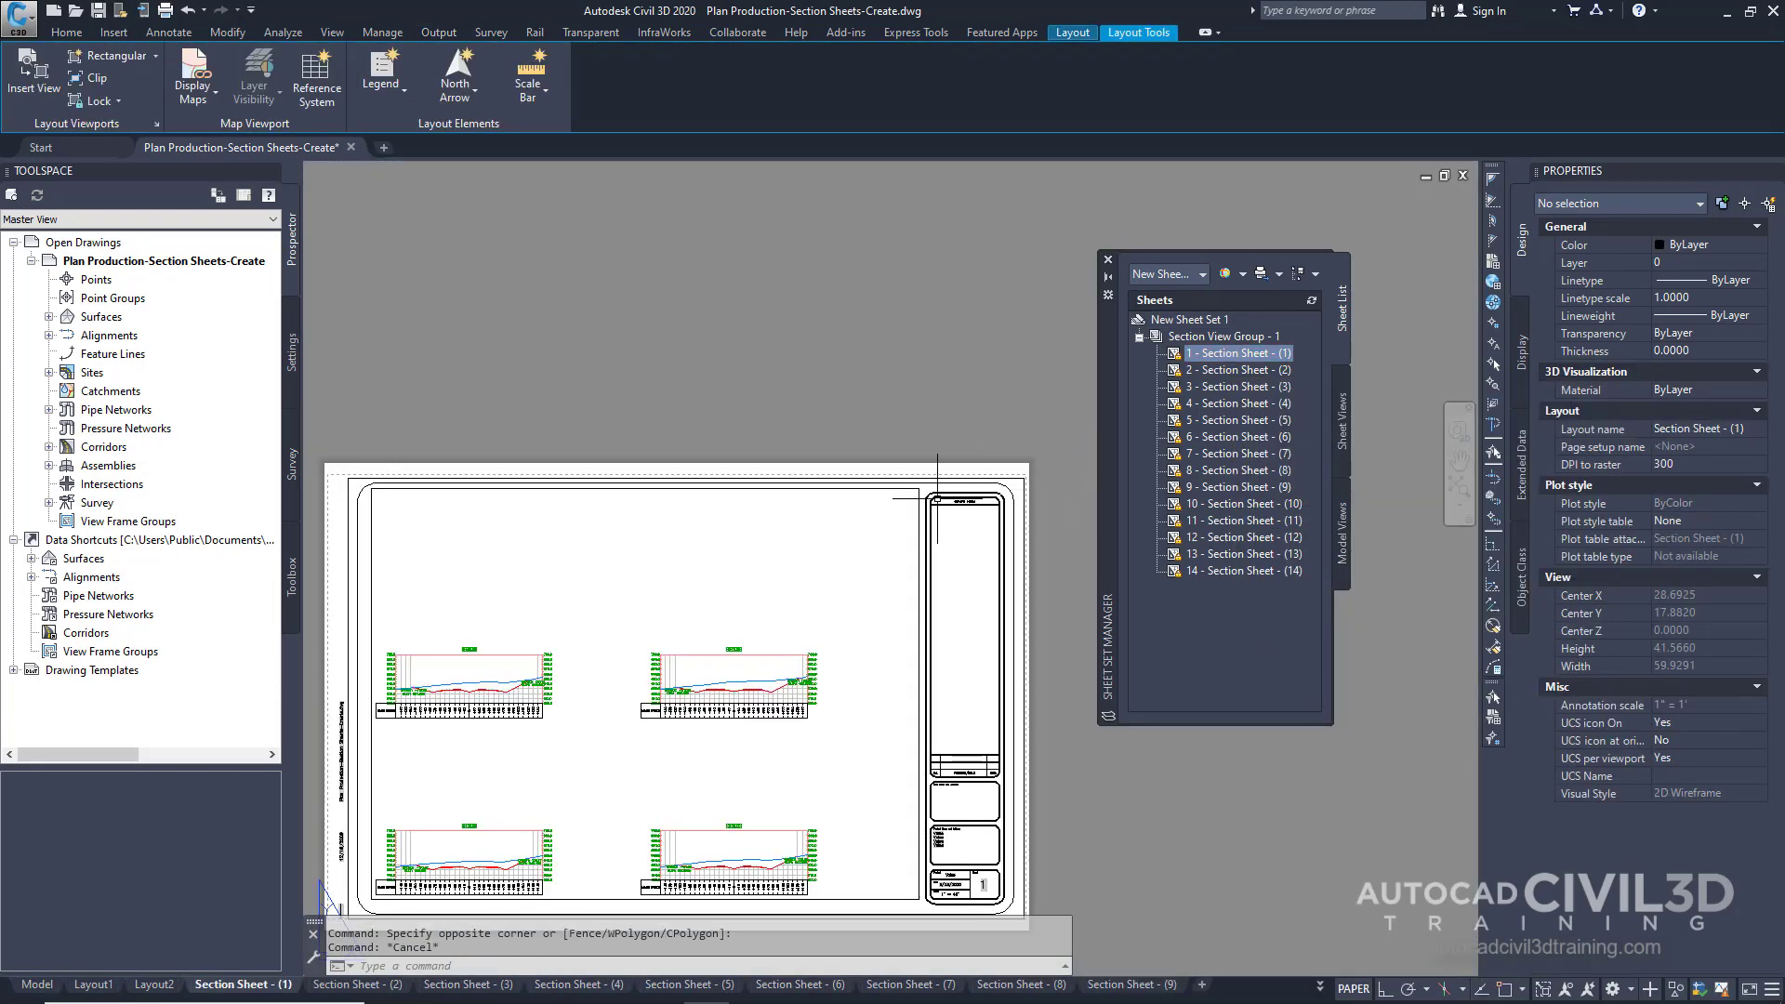
Step: Inspect the properties of the section viewport on Section Sheet - (1), including its viewport type, and close the properties display
click(917, 509)
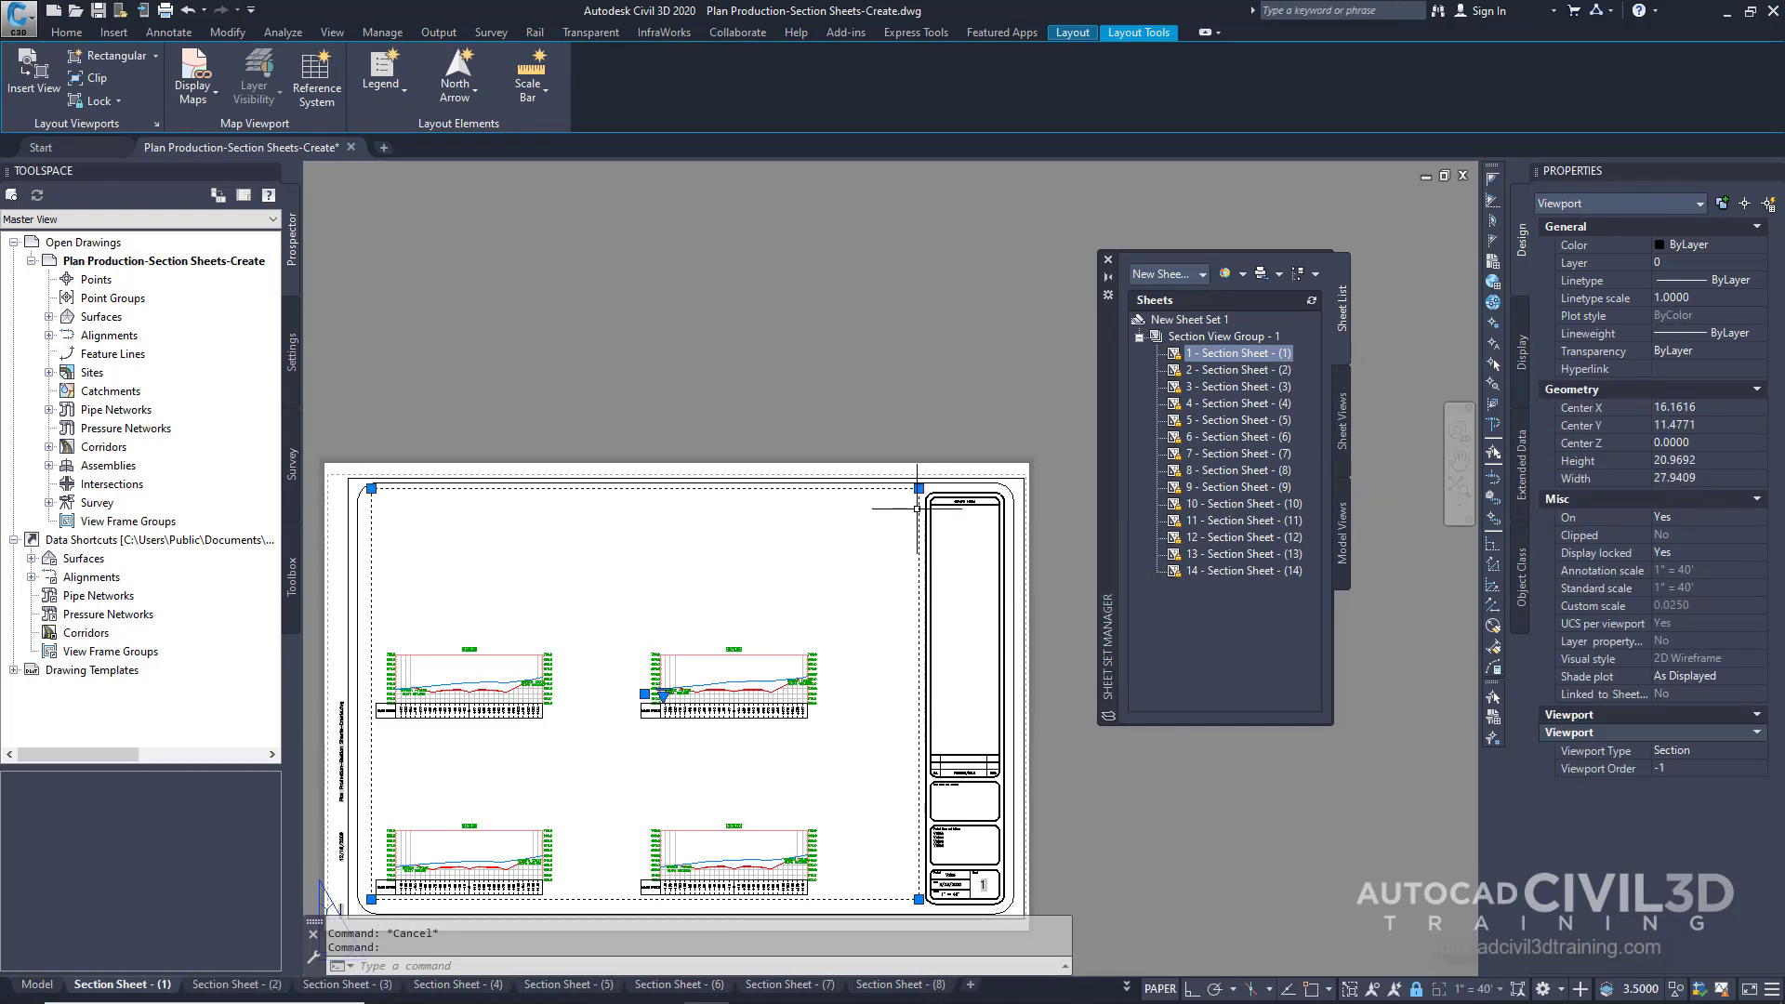
right_click(880, 539)
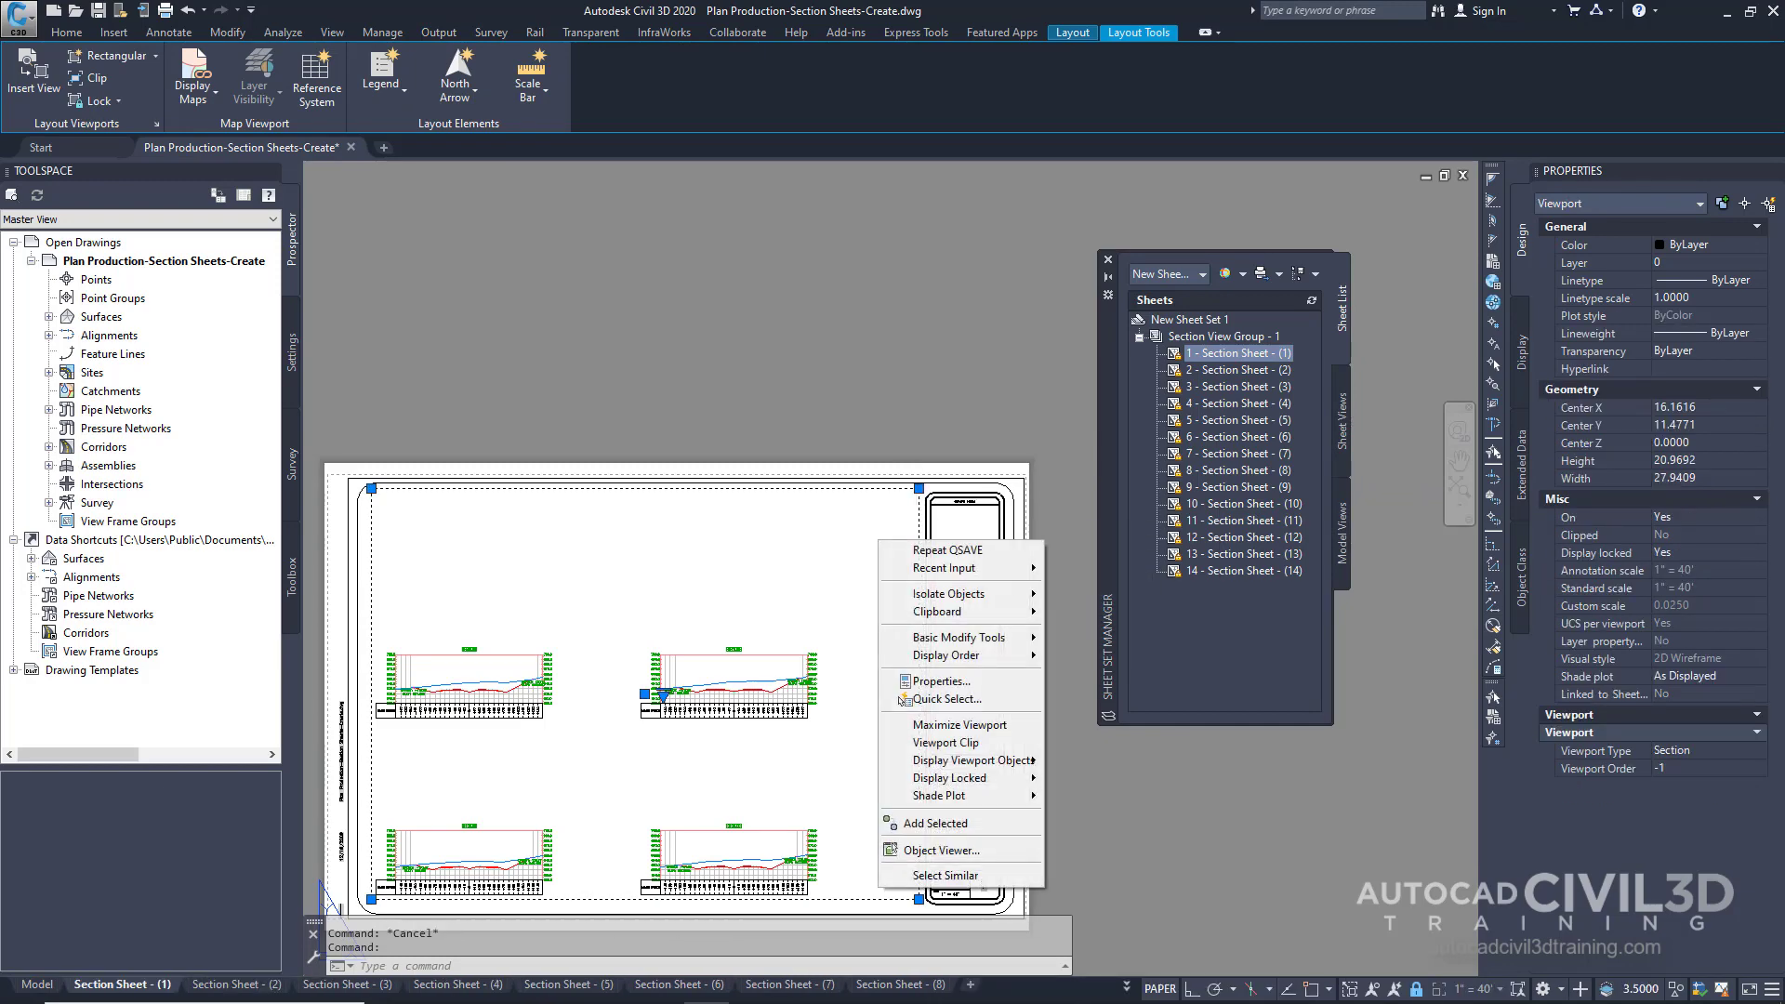
click(942, 684)
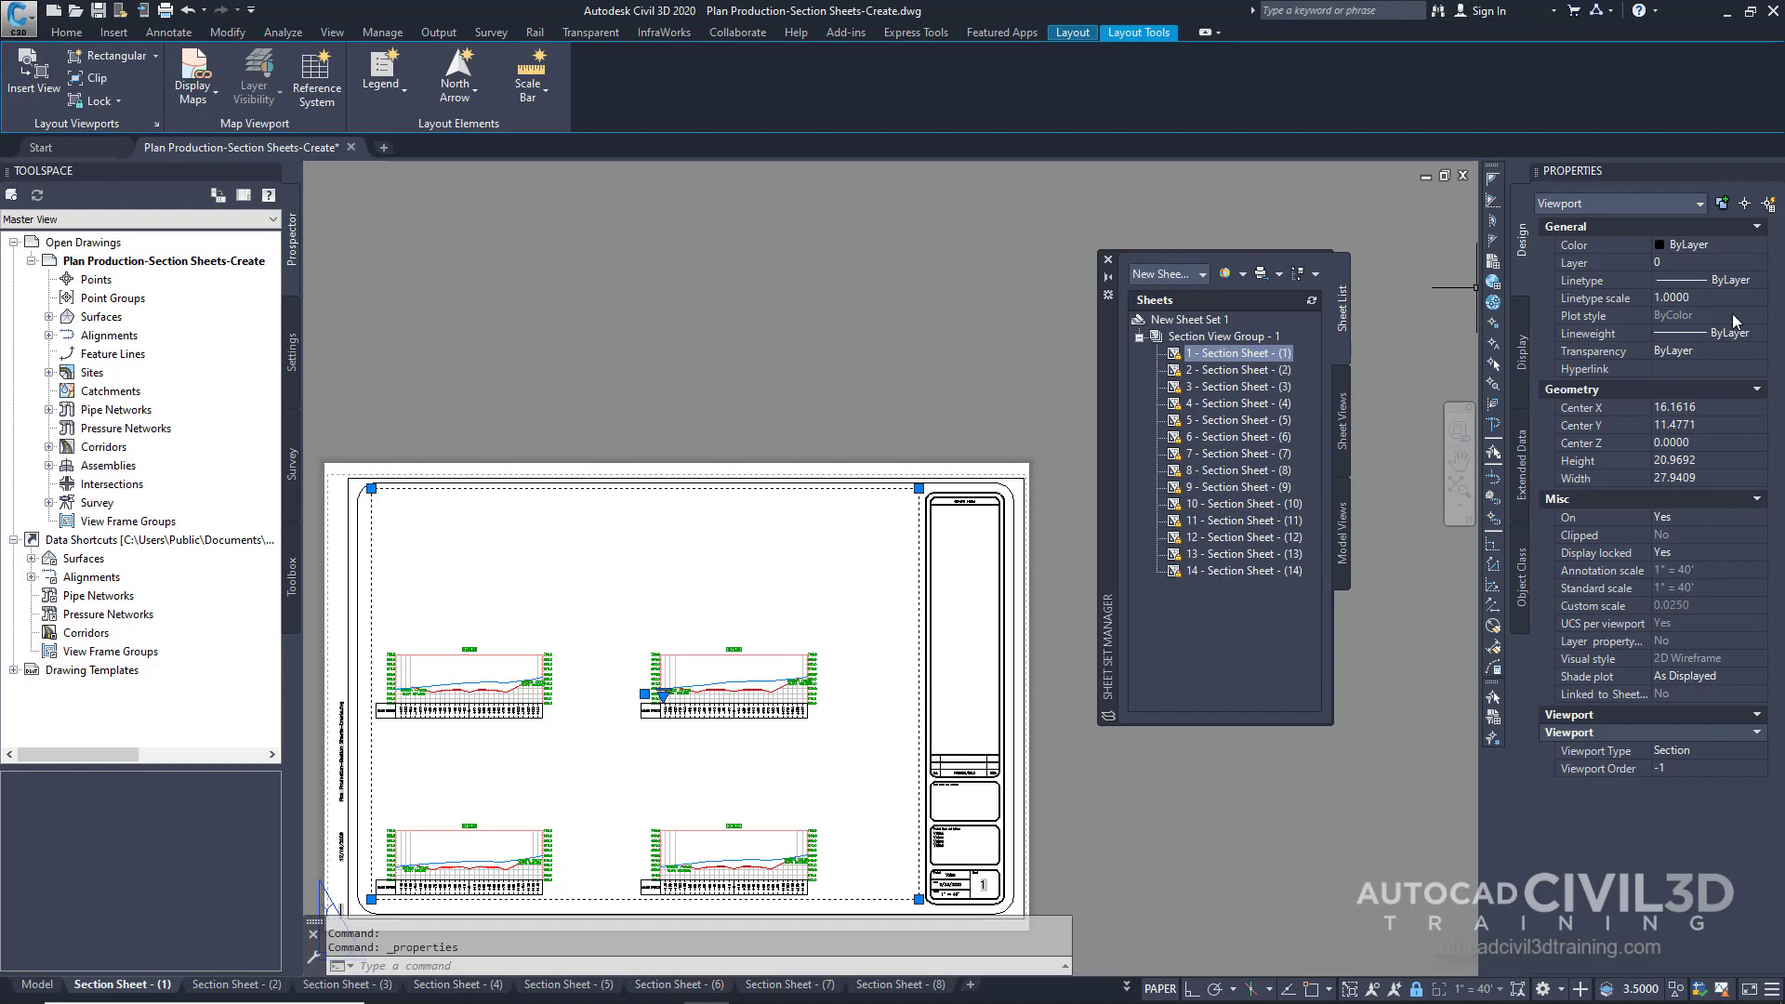
click(1775, 172)
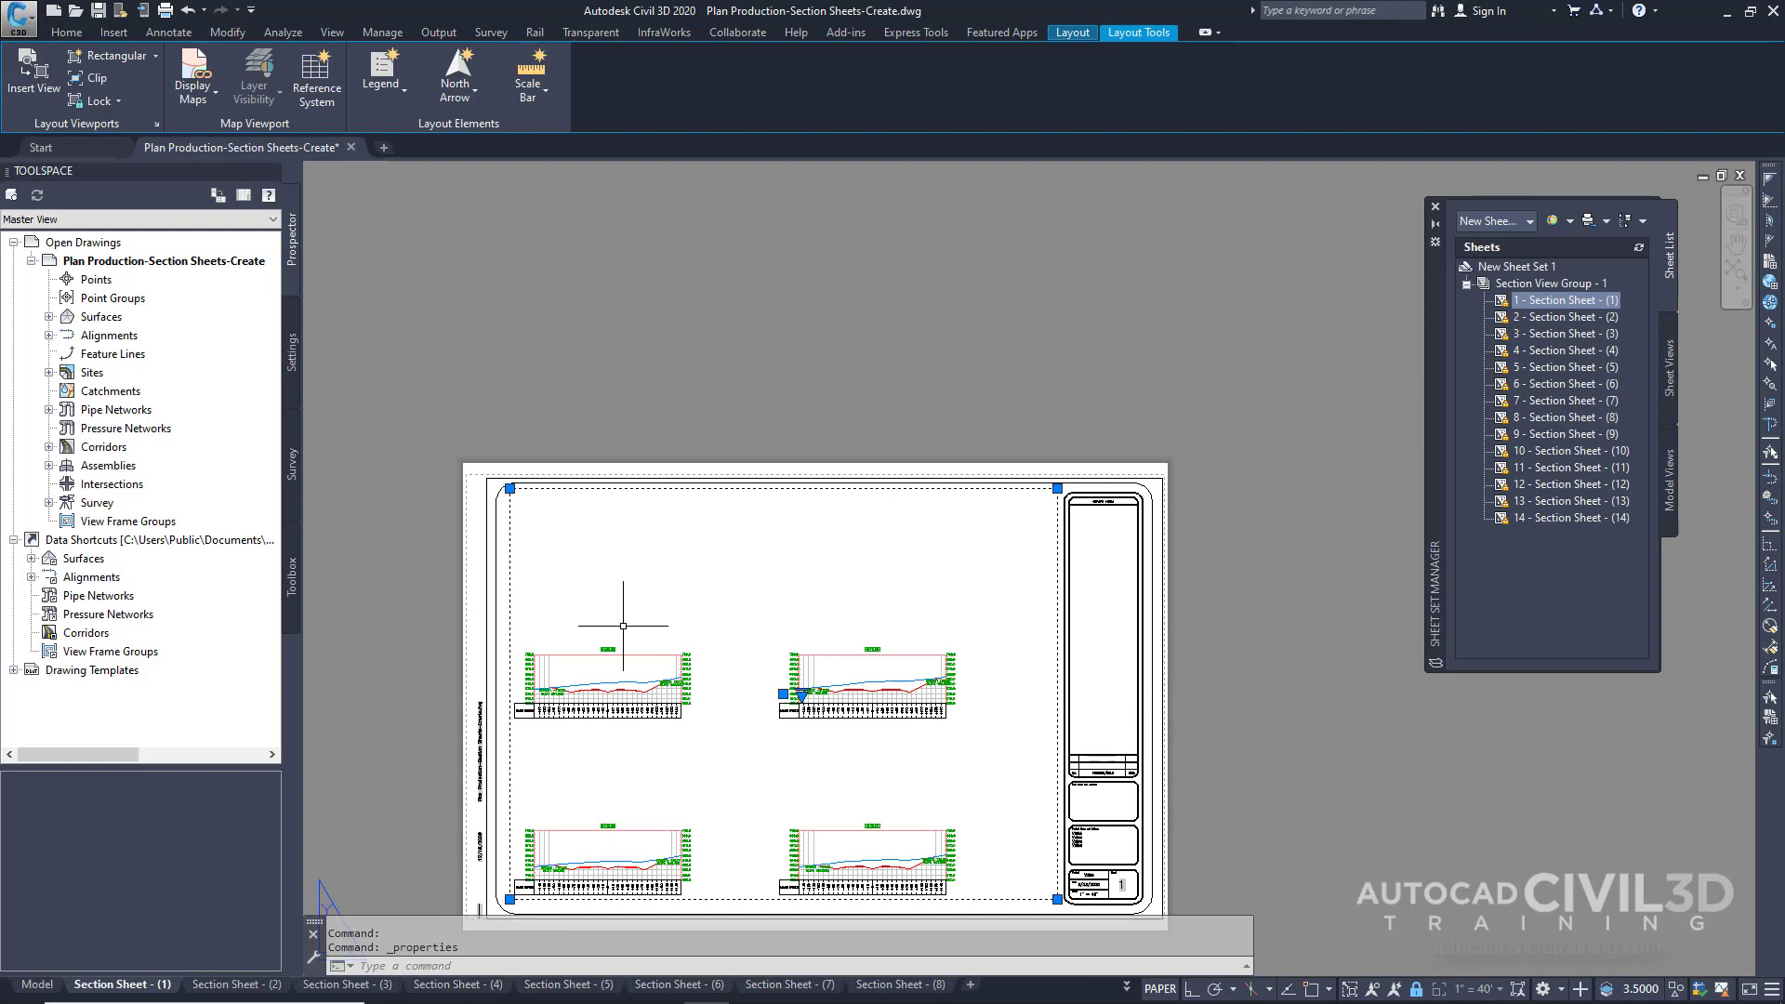
Step: In model space, move the left offset elevation label of the 0+00.00 section view to about offset -66 ft, elevation 653 ft
click(37, 986)
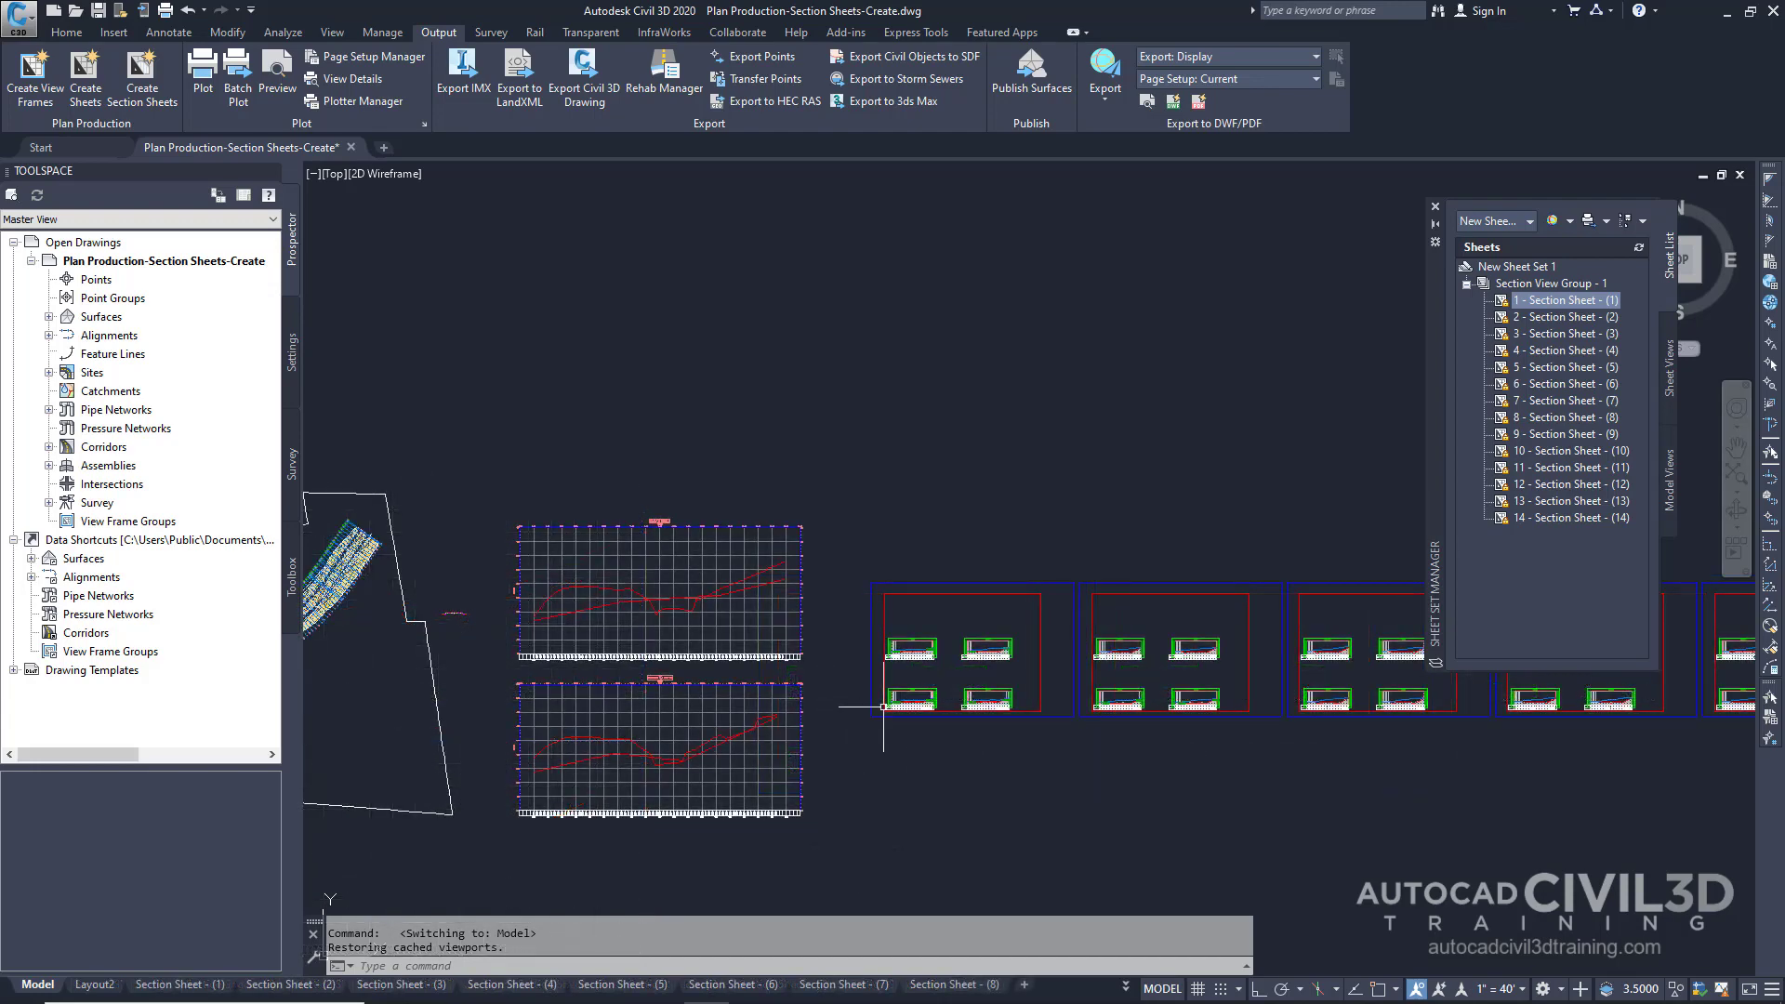
scroll(926, 707, up, 4)
scroll(926, 707, up, 8)
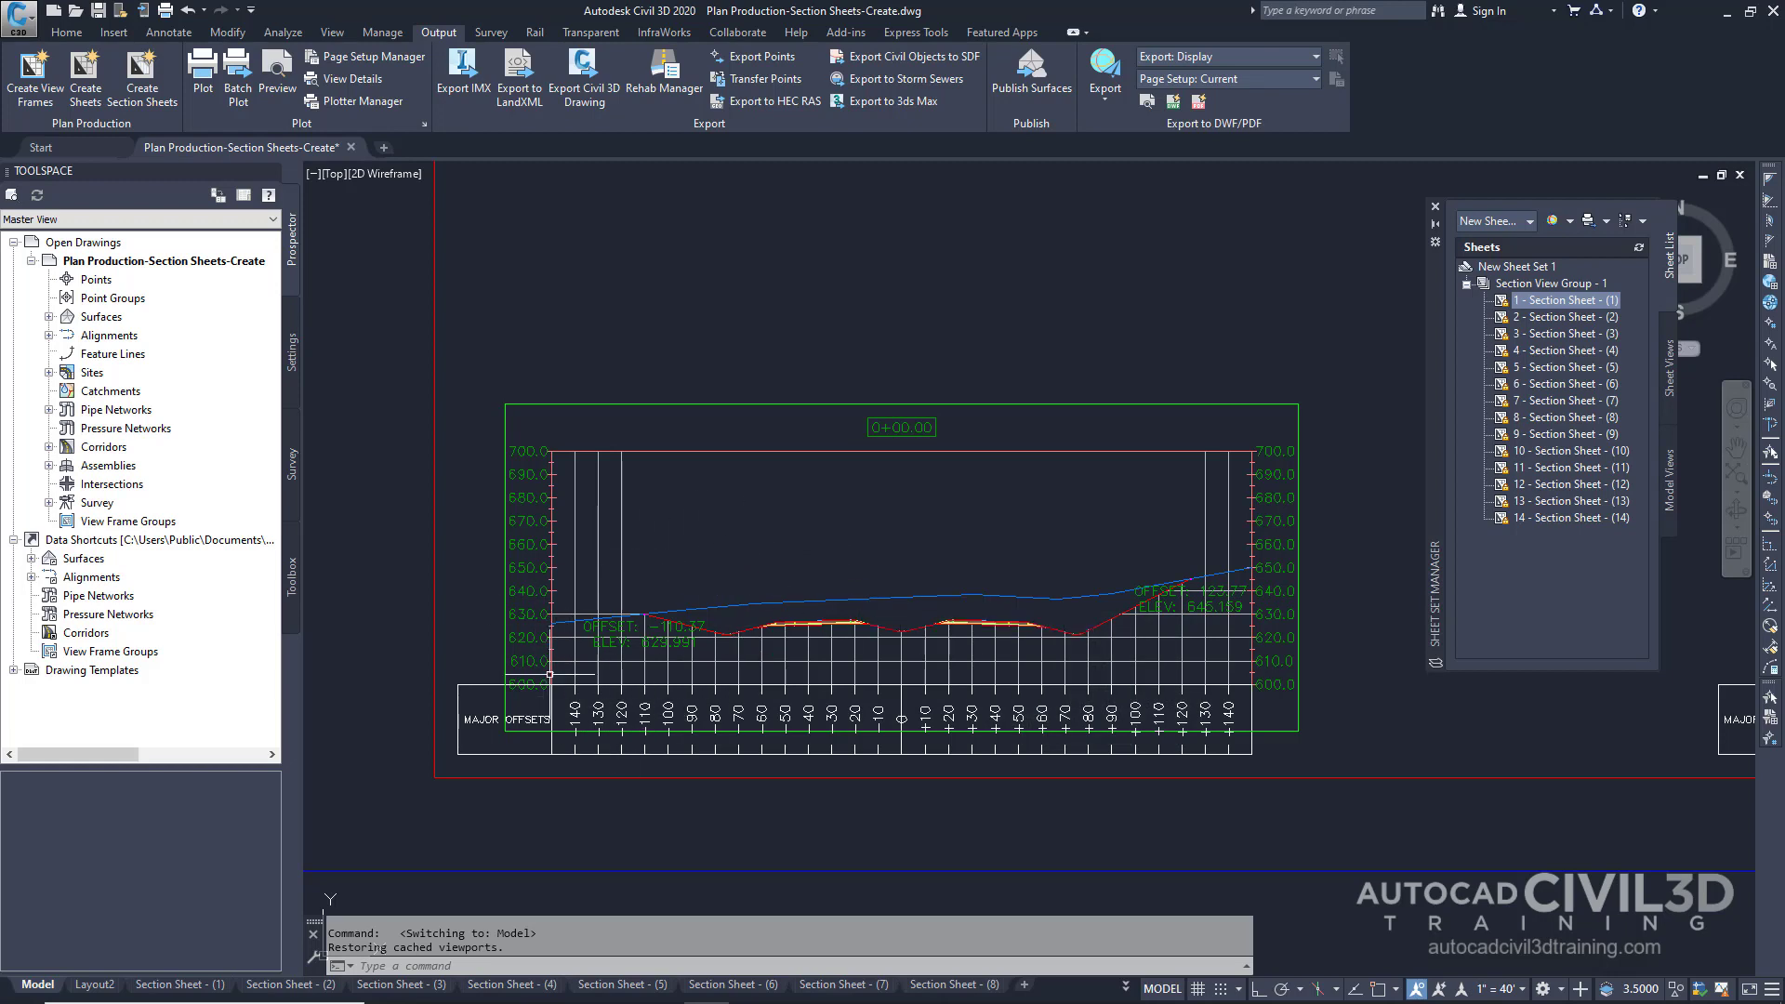
click(655, 640)
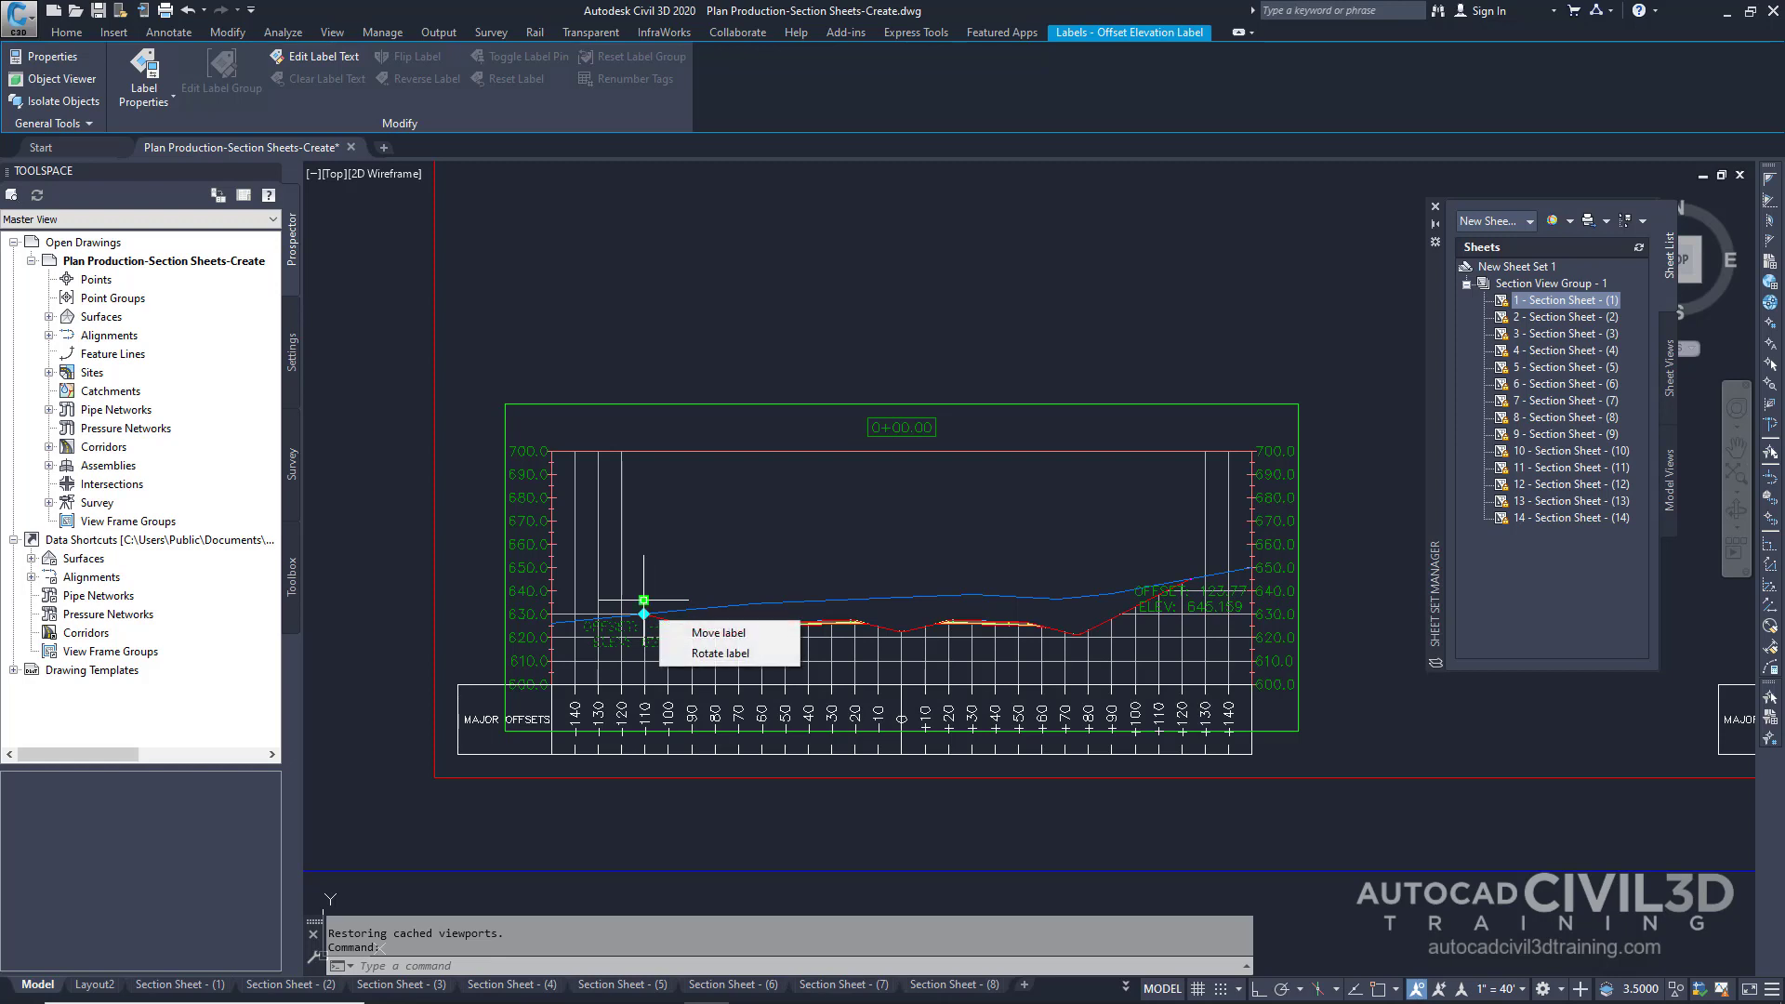
click(643, 599)
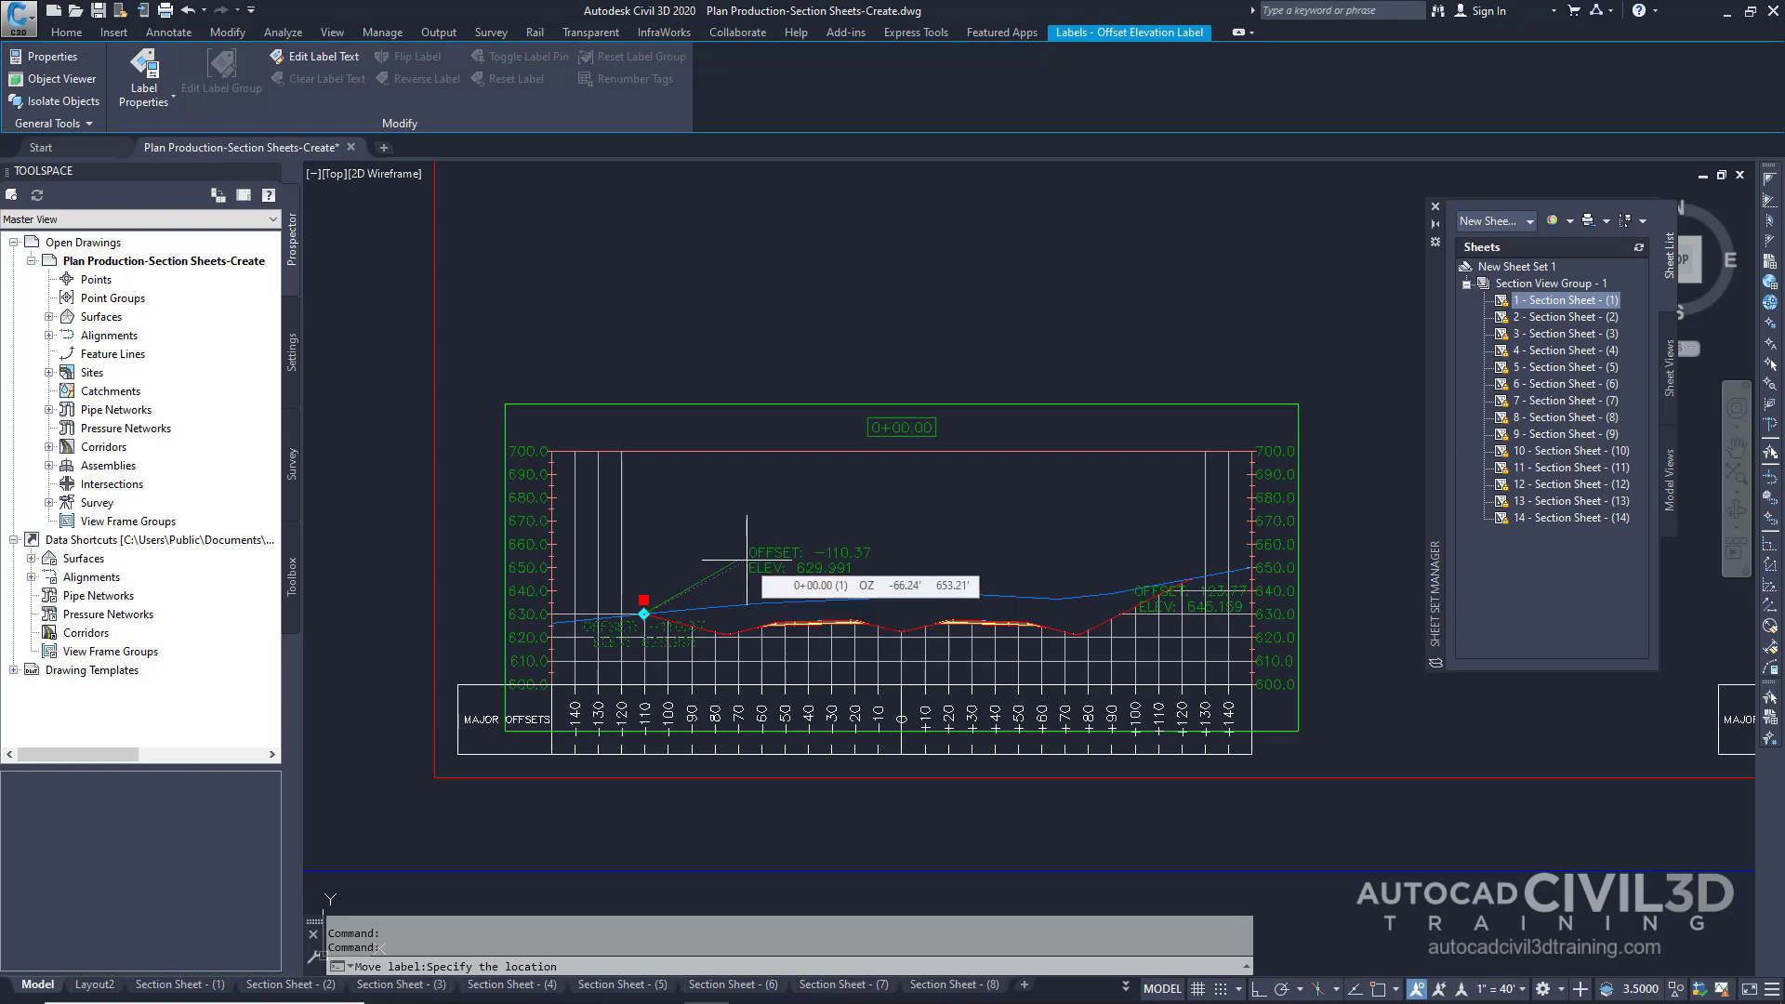
click(747, 561)
mouse_move(747, 560)
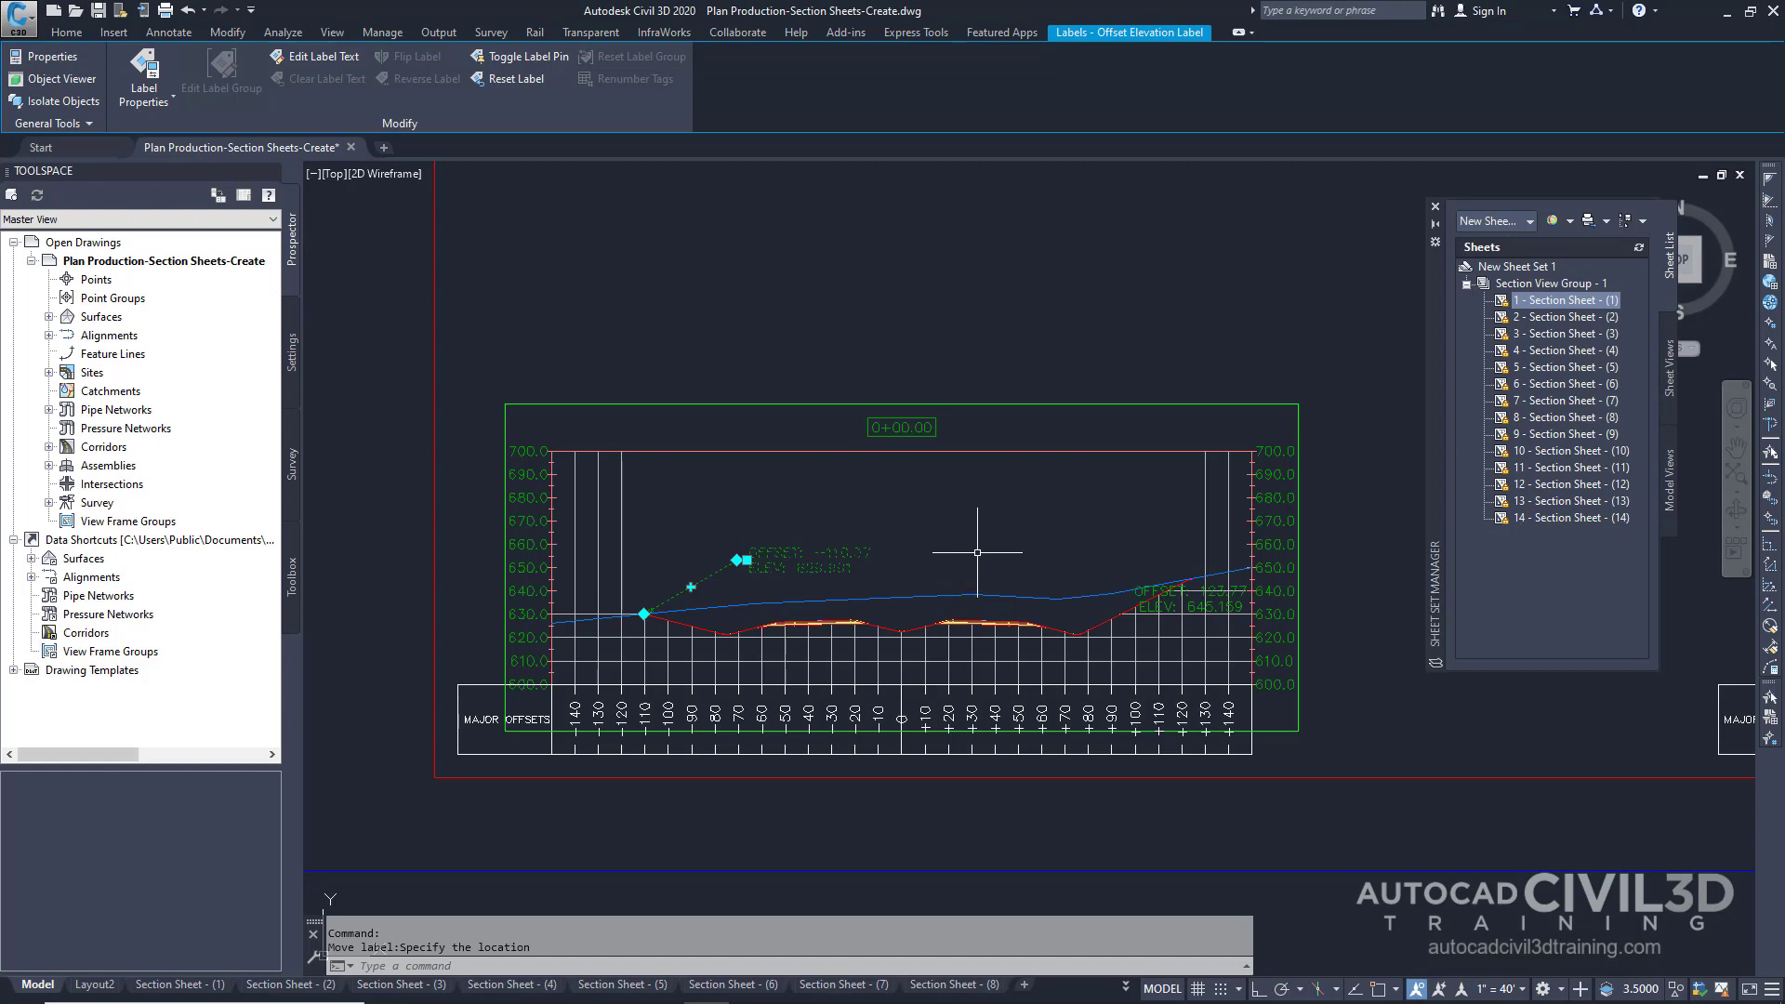
key(Escape)
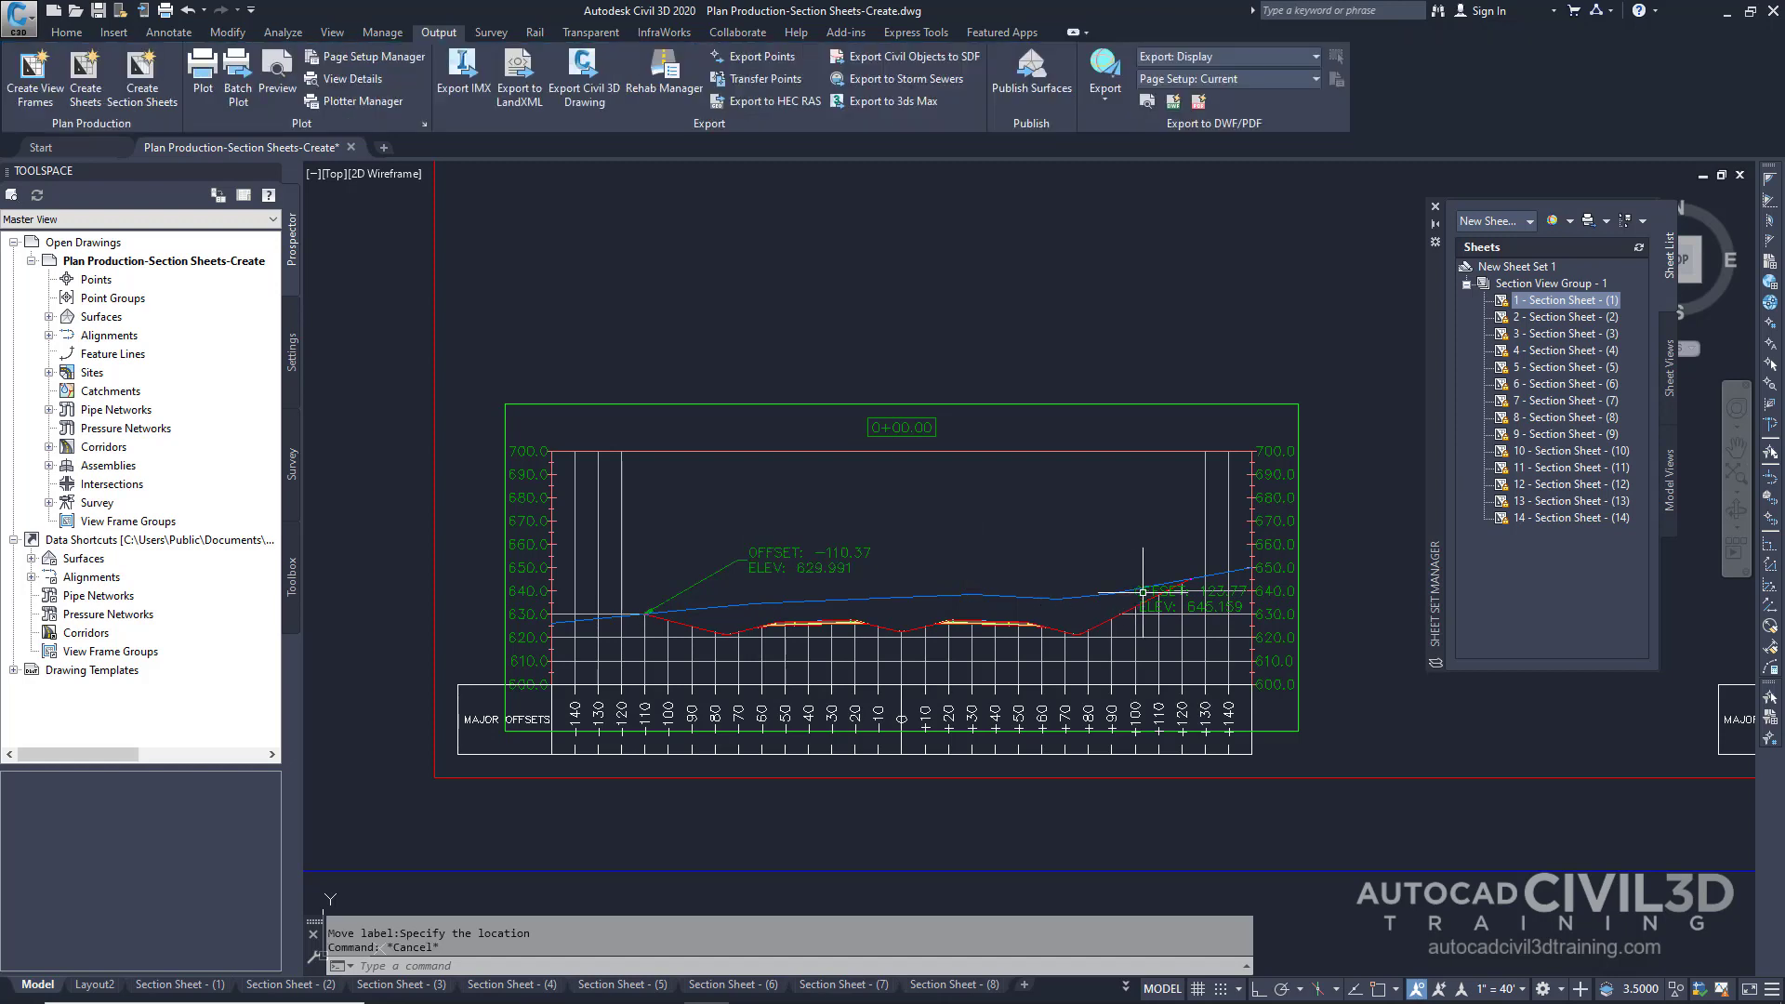
Step: Move the right offset elevation label of the 0+00.00 section view up and inward, clear of the section lines
click(1143, 592)
click(1190, 564)
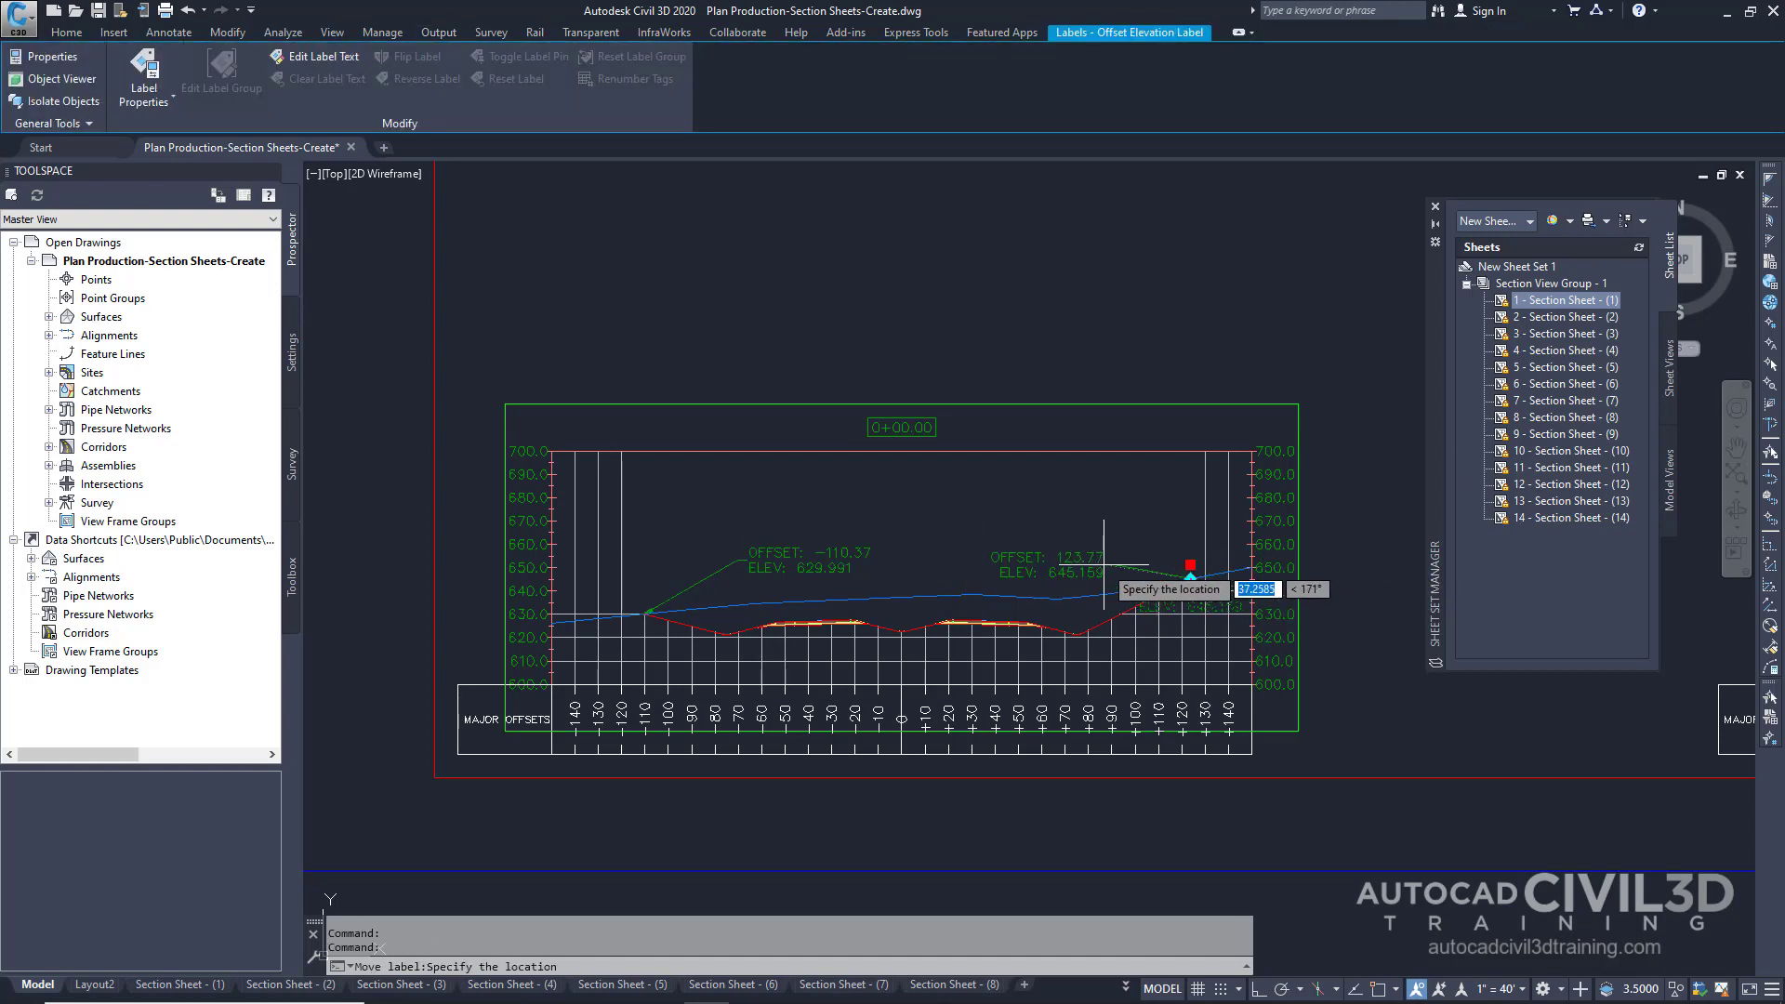
click(1103, 557)
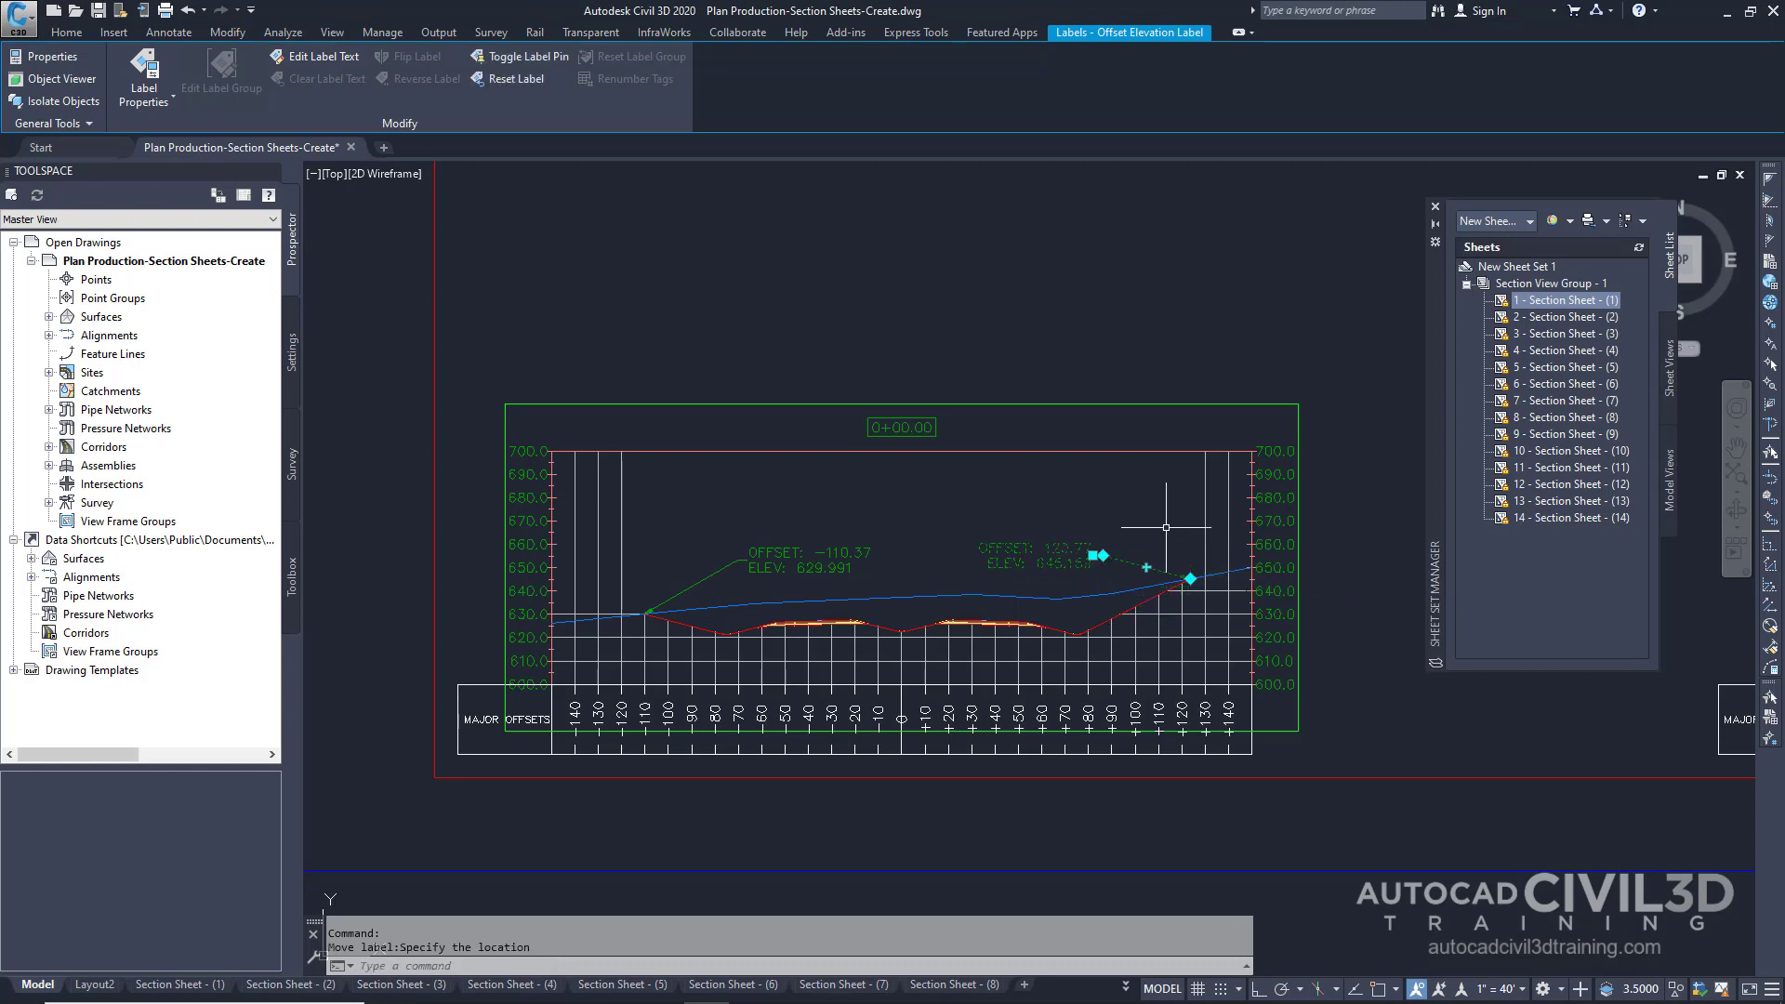
key(Escape)
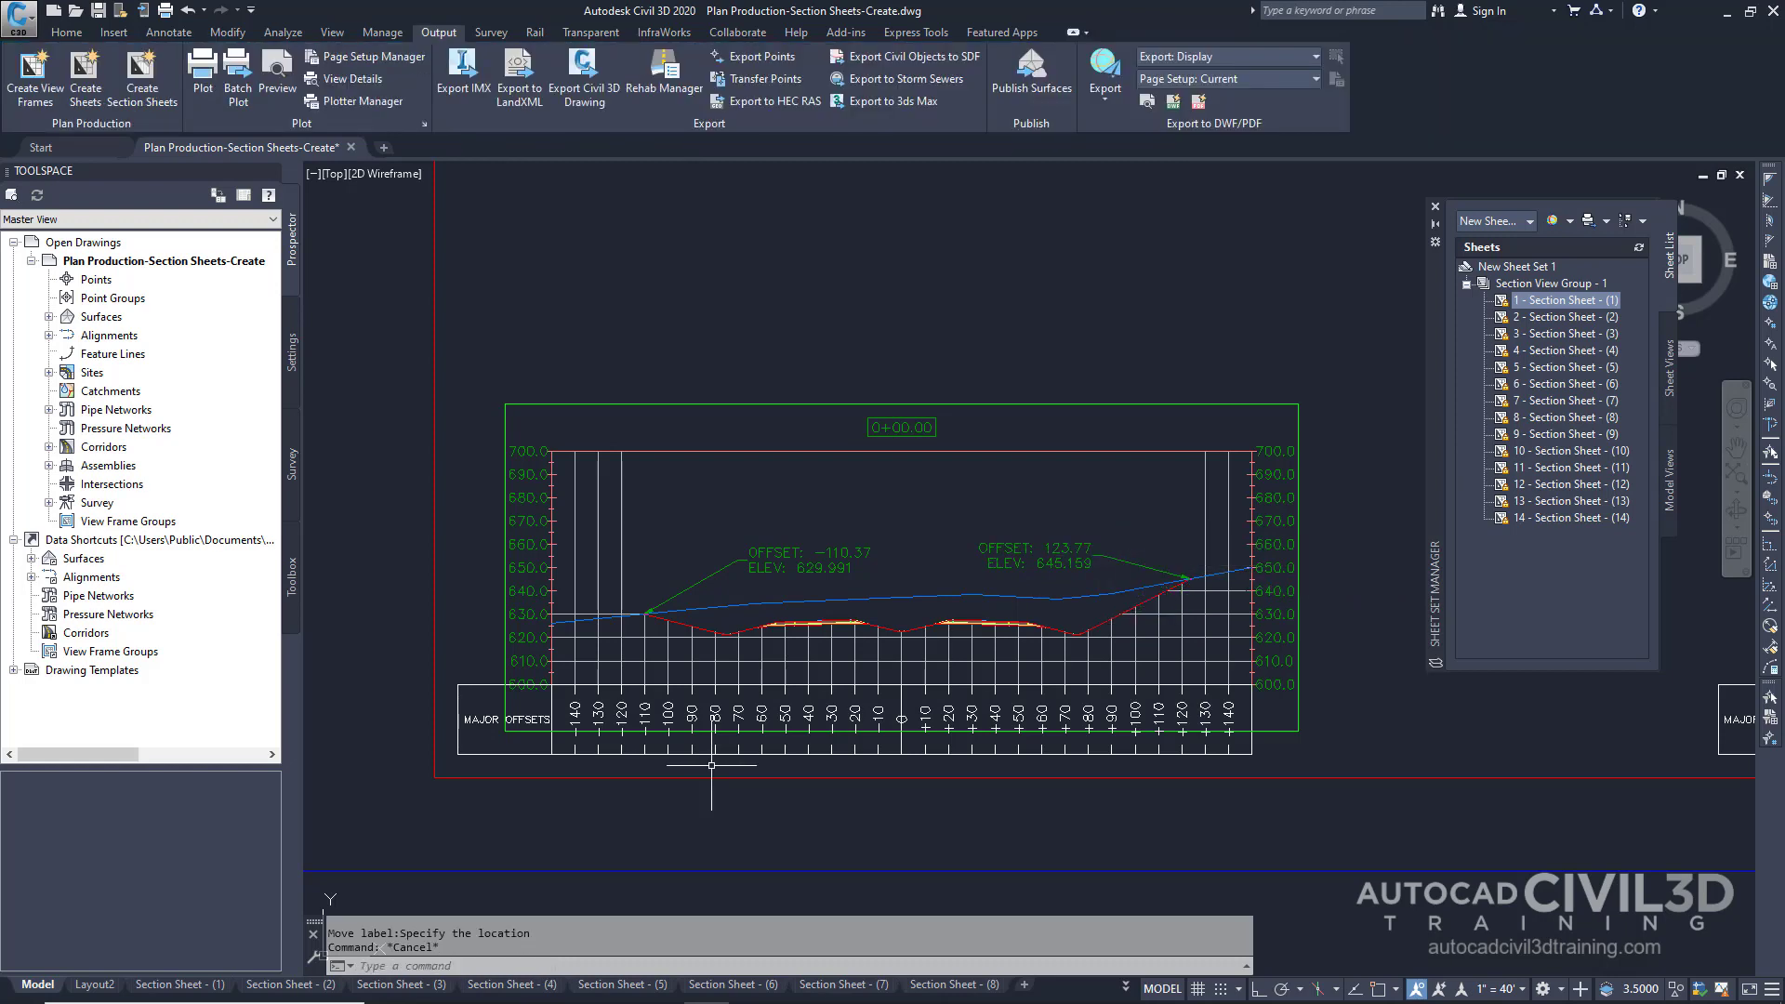
Step: Return to the Section Sheet - (1) layout and check the moved labels in the 0+00.00 section view
mouse_move(218, 993)
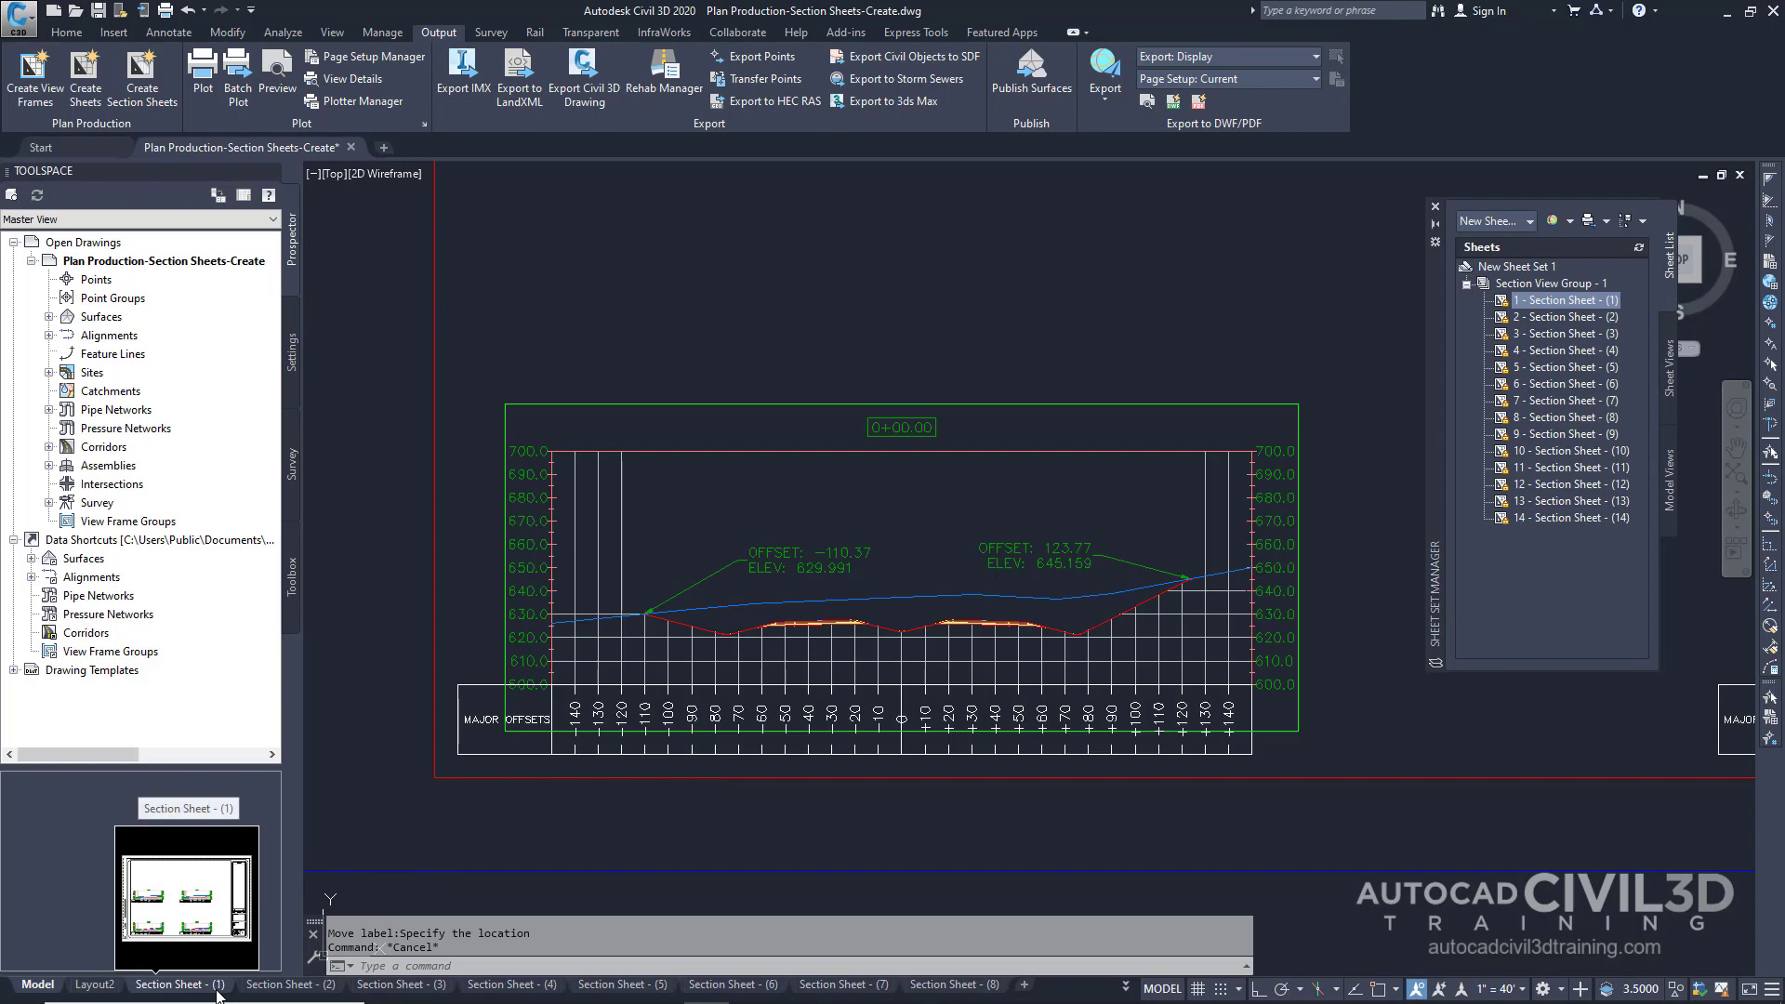
click(218, 986)
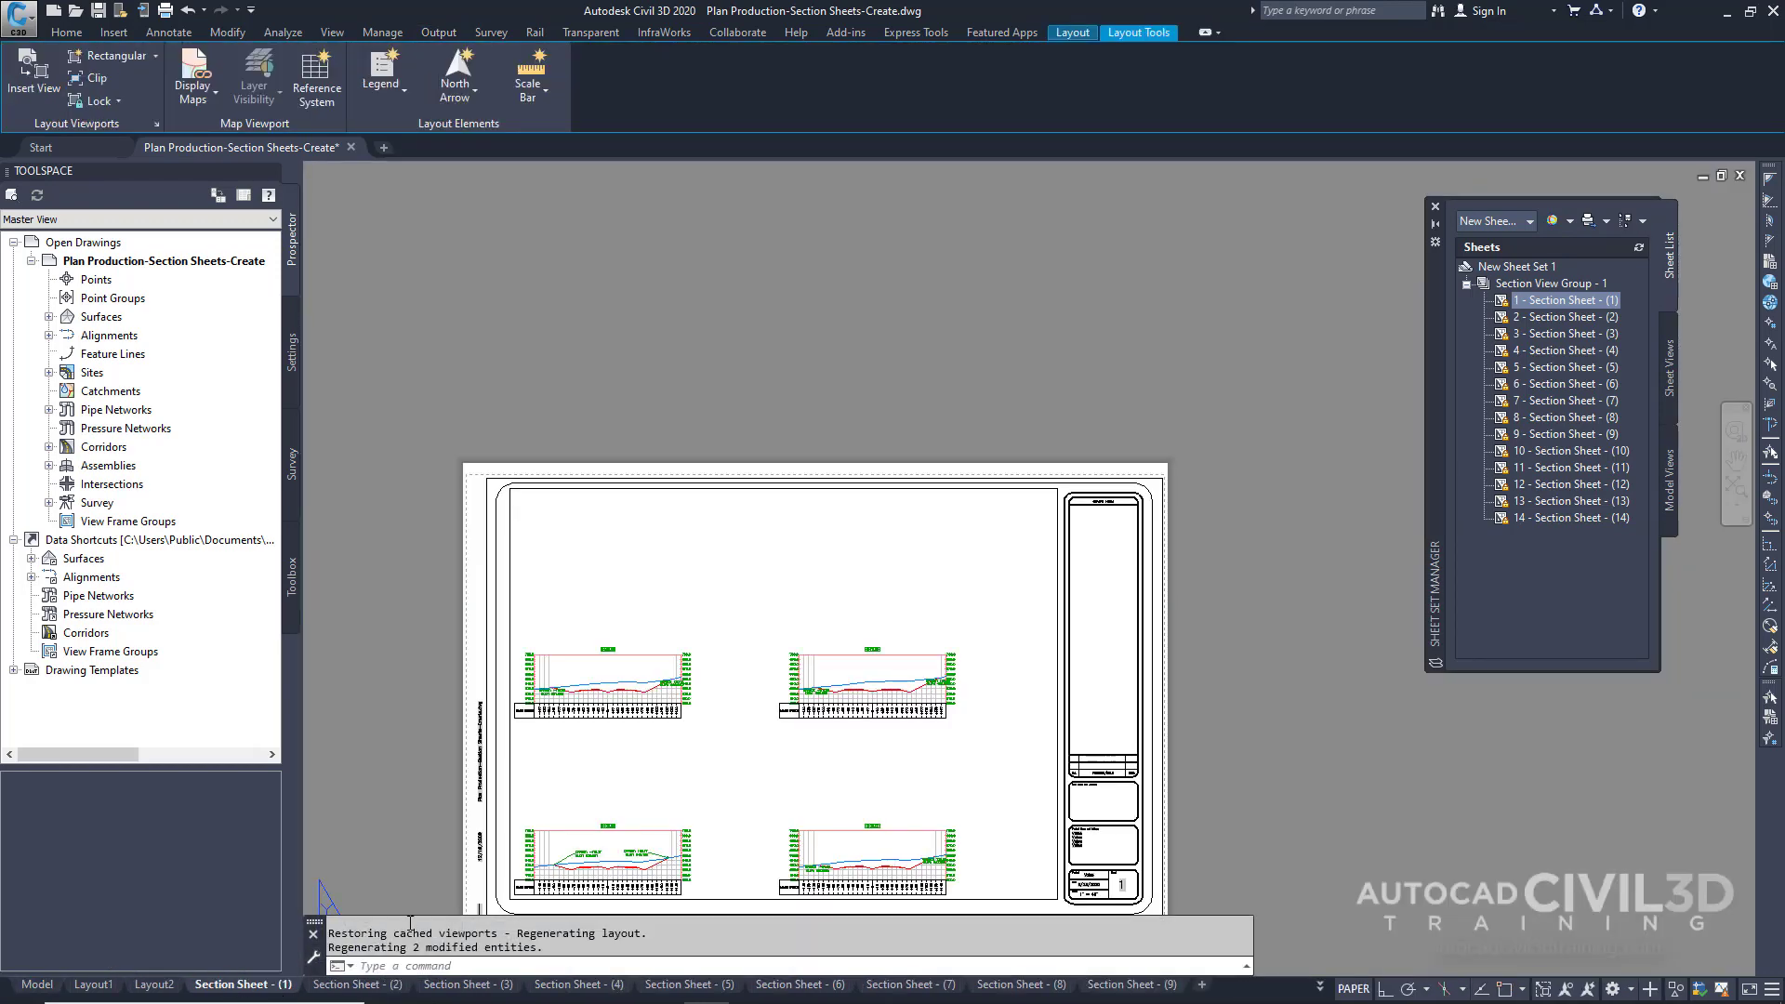
middle_drag(601, 848, 718, 682)
scroll(692, 697, up, 5)
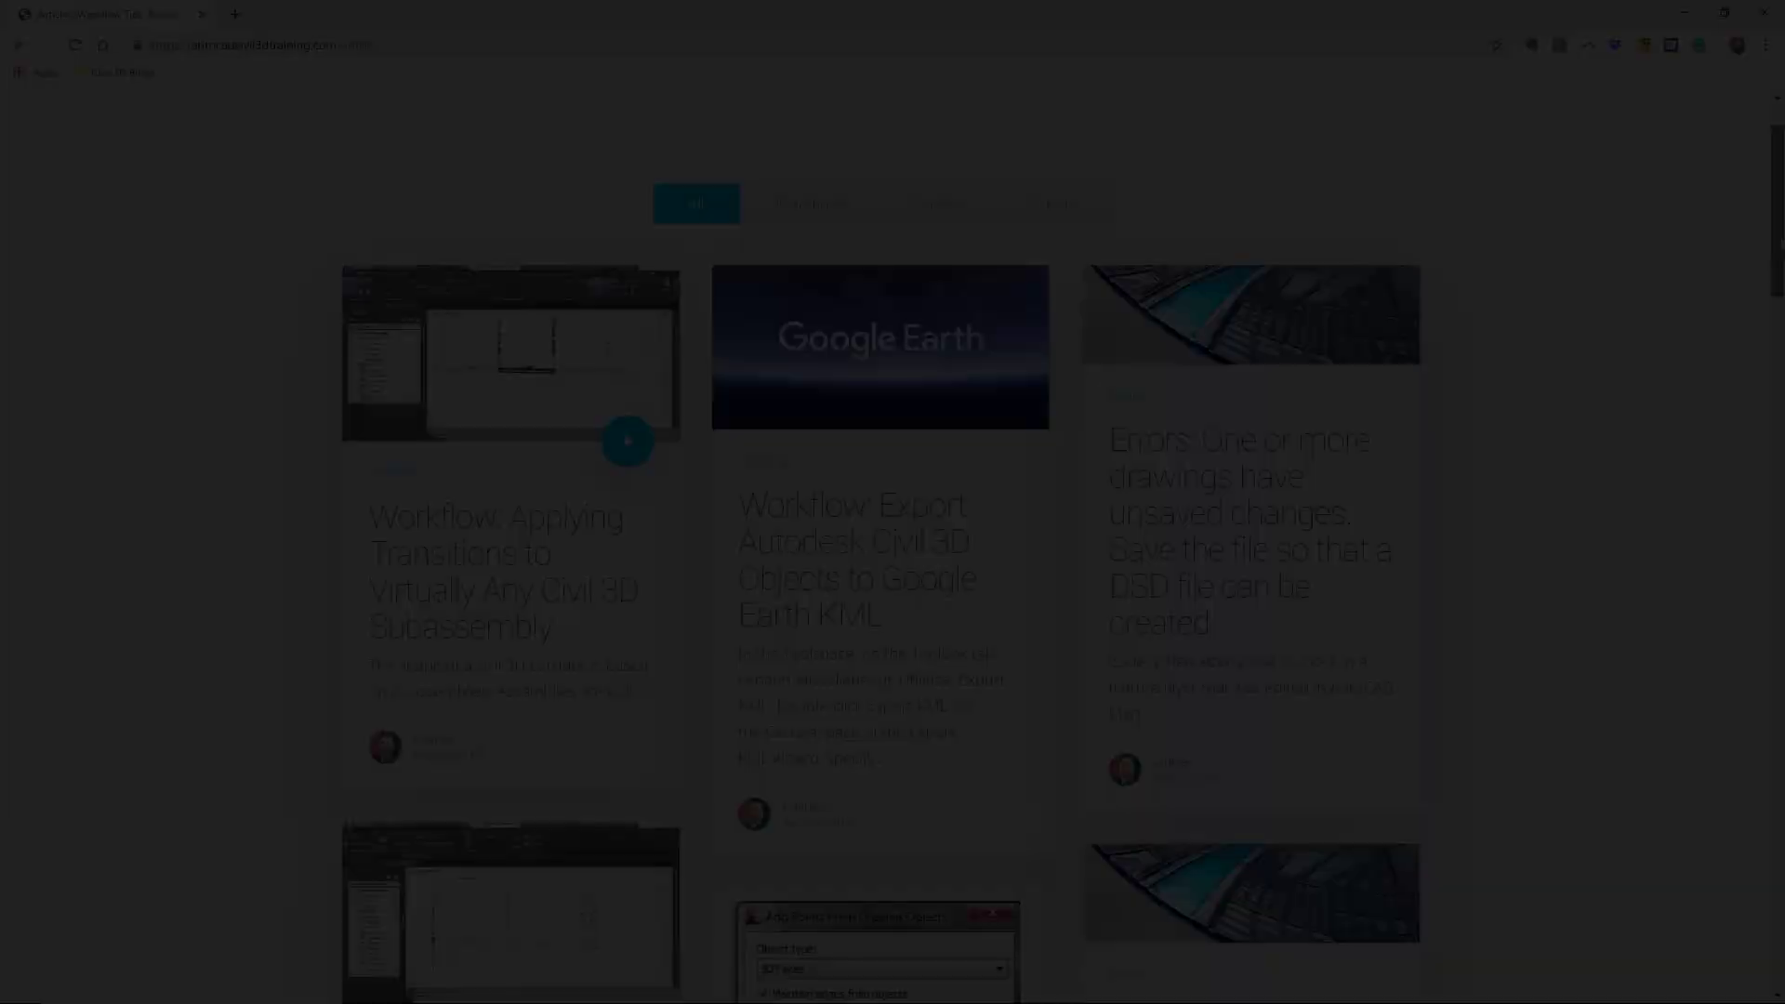
scroll(893, 502, down, 3)
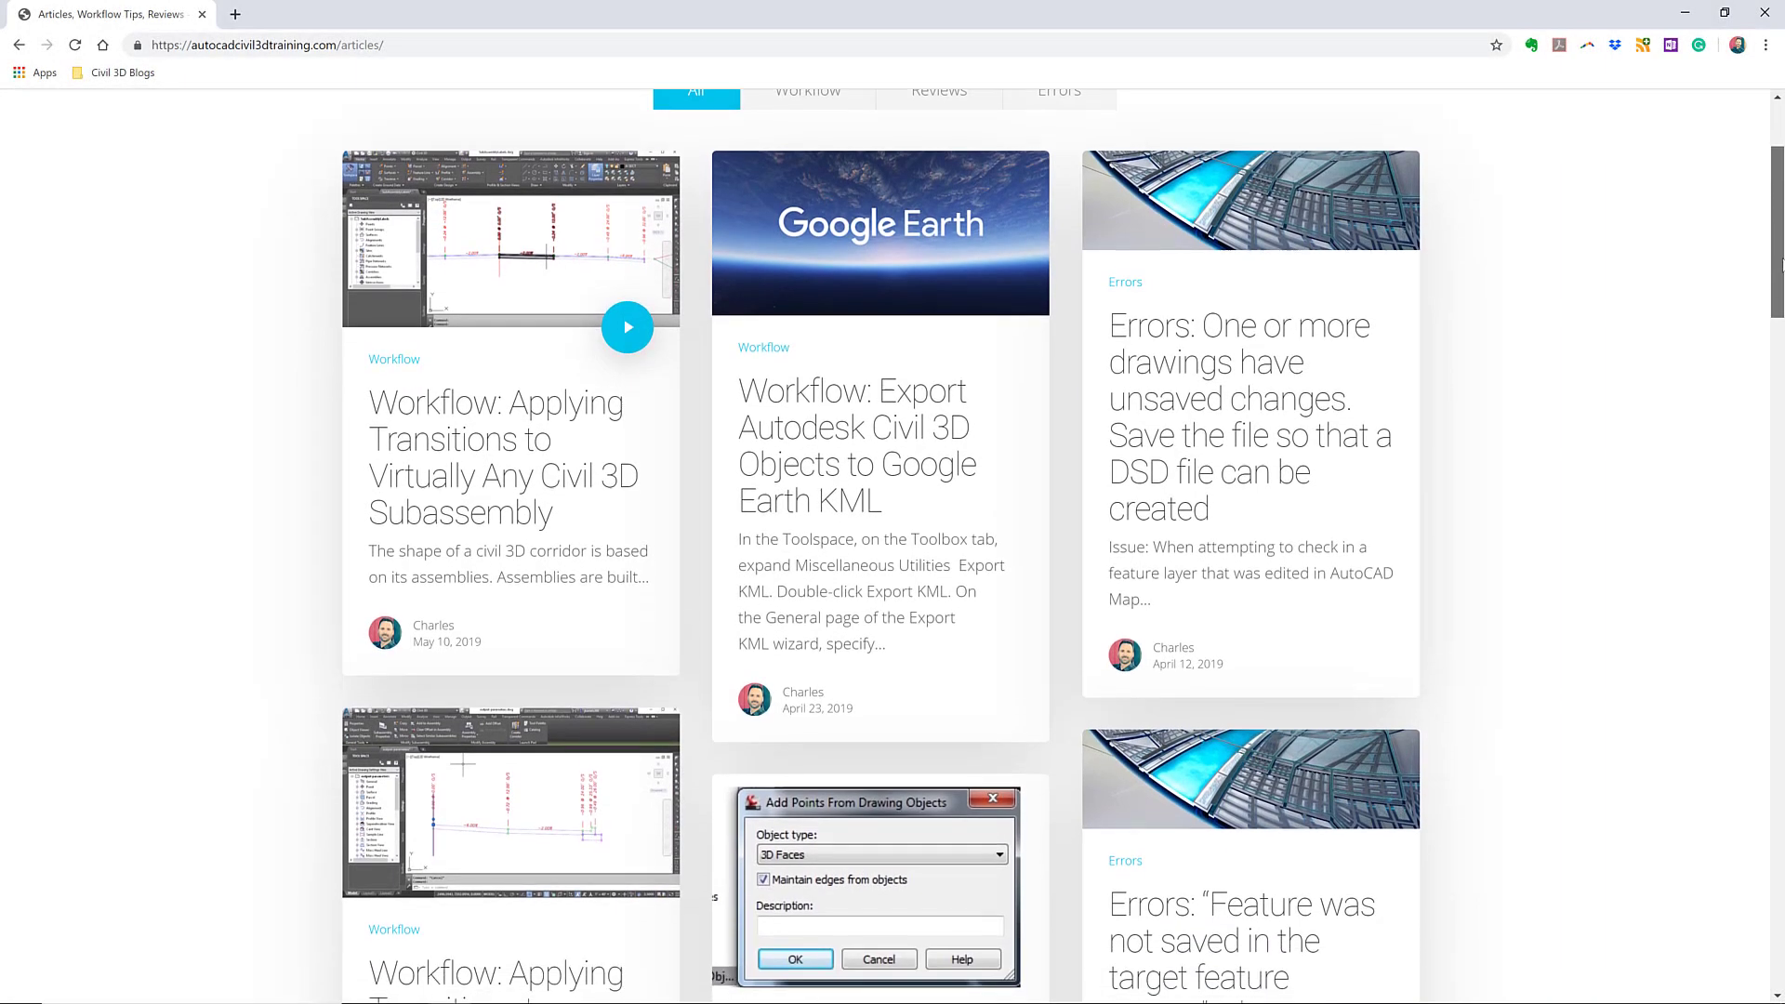
scroll(893, 502, down, 2)
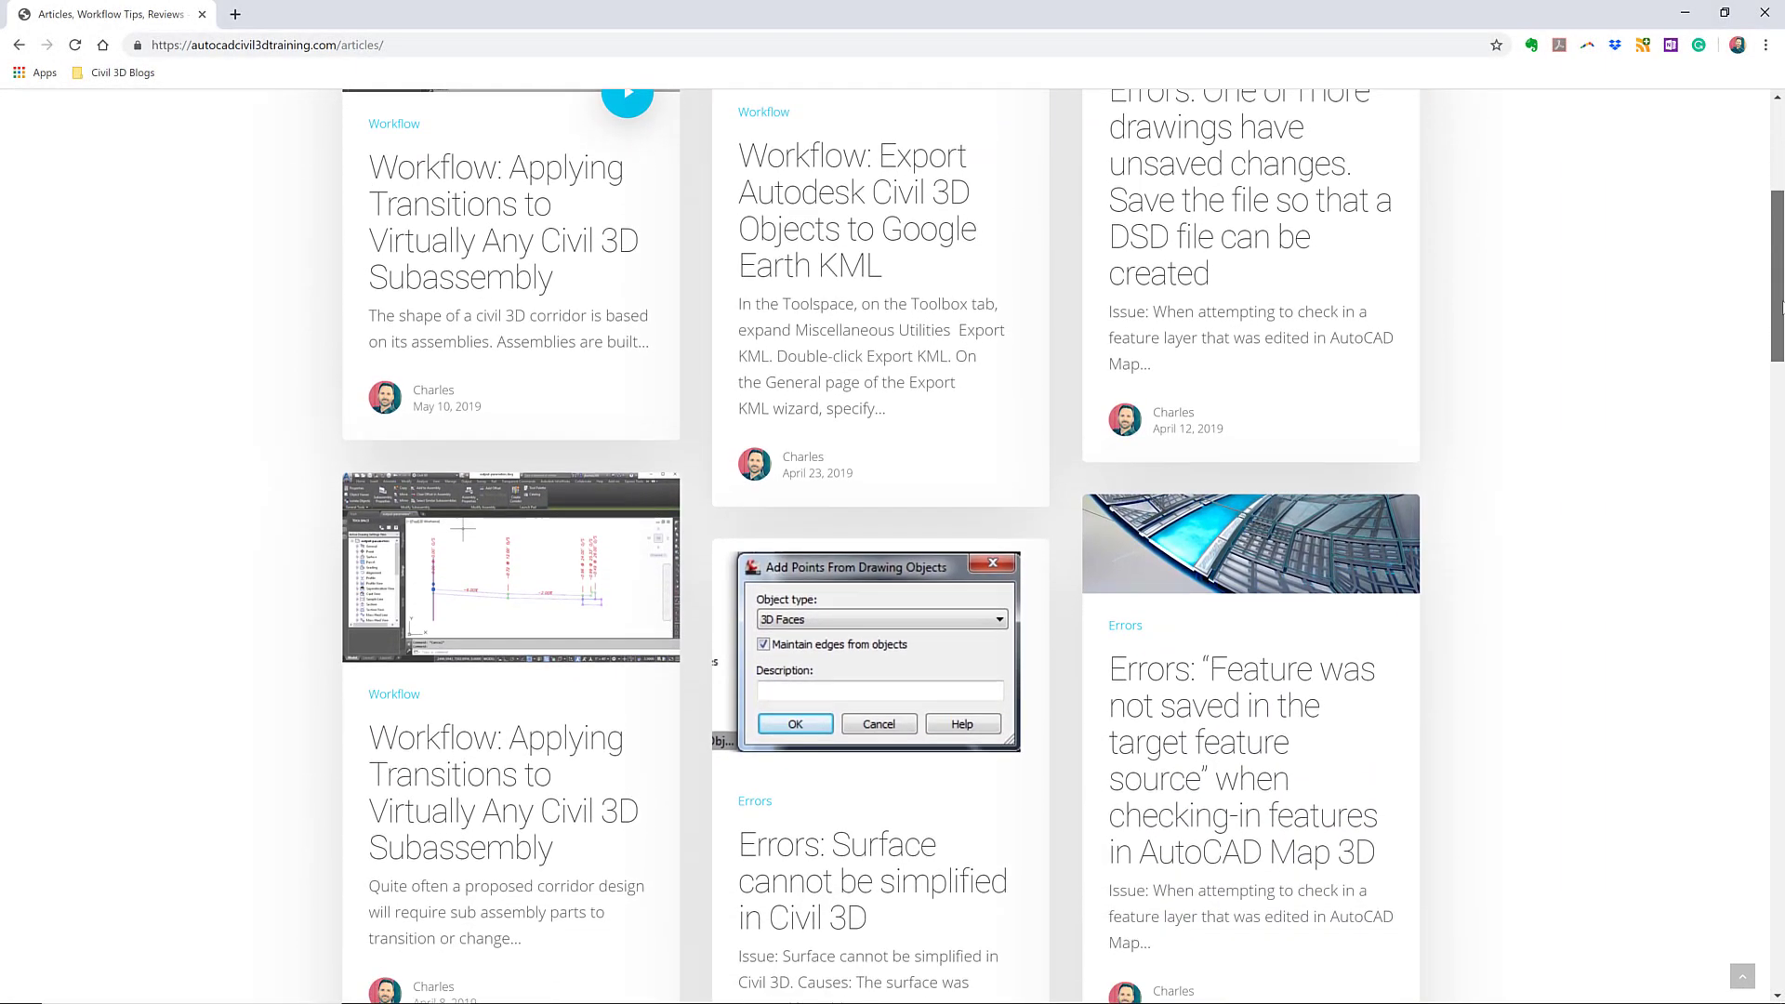